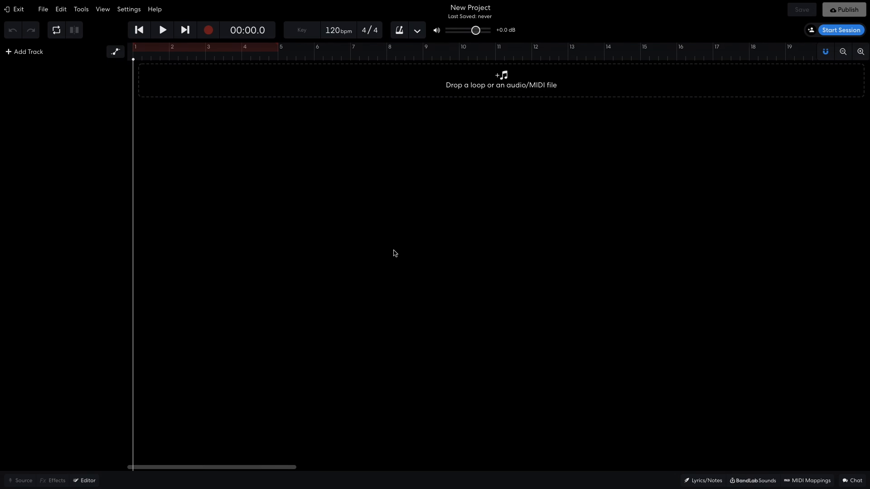
# Set the project tempo to 126 bpm and the key to D minor.
pyautogui.click(333, 30)
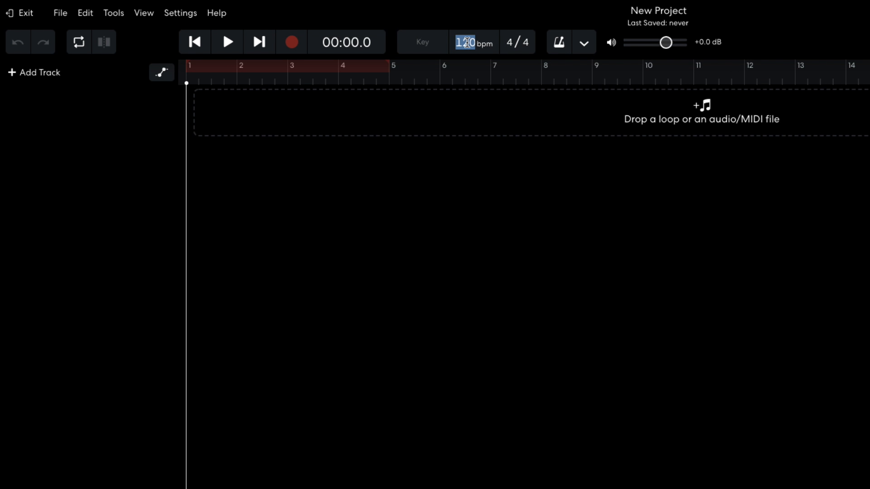
pyautogui.write('1')
pyautogui.click(423, 43)
pyautogui.moveTo(450, 70); pyautogui.dragTo(455, 190)
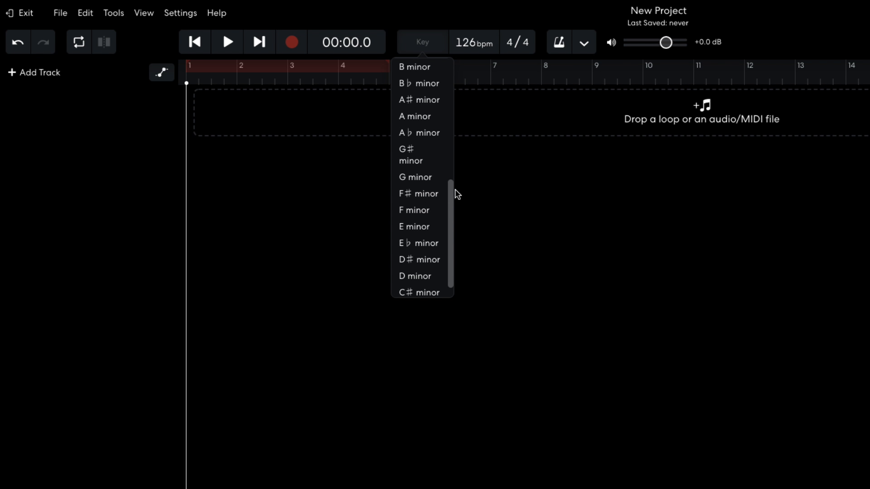
pyautogui.click(428, 276)
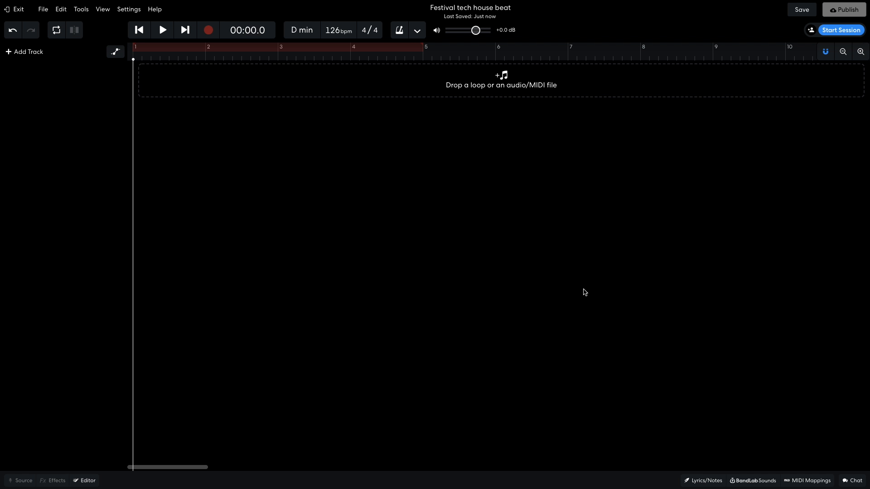
# Search the BandLab Sounds one-shots for "kick" and find Kick_Mustard.
pyautogui.click(752, 481)
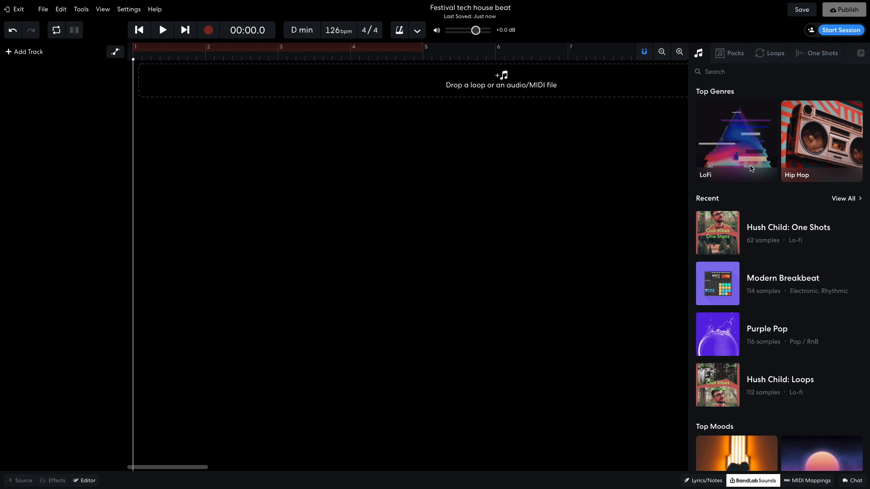
pyautogui.click(809, 56)
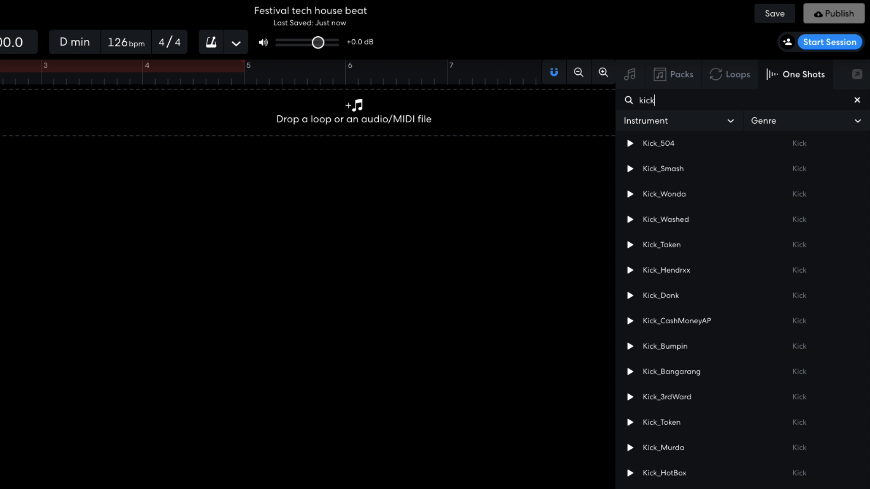
pyautogui.scroll(-1, 698, 371)
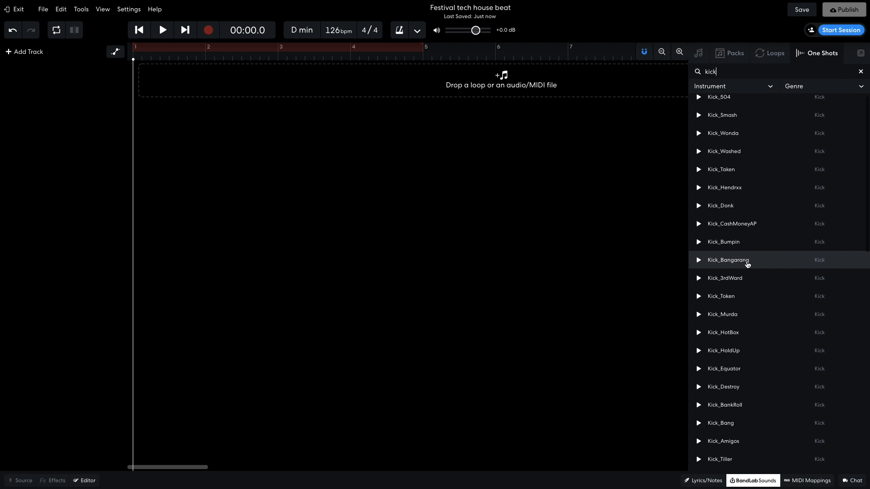
pyautogui.scroll(-3, 746, 266)
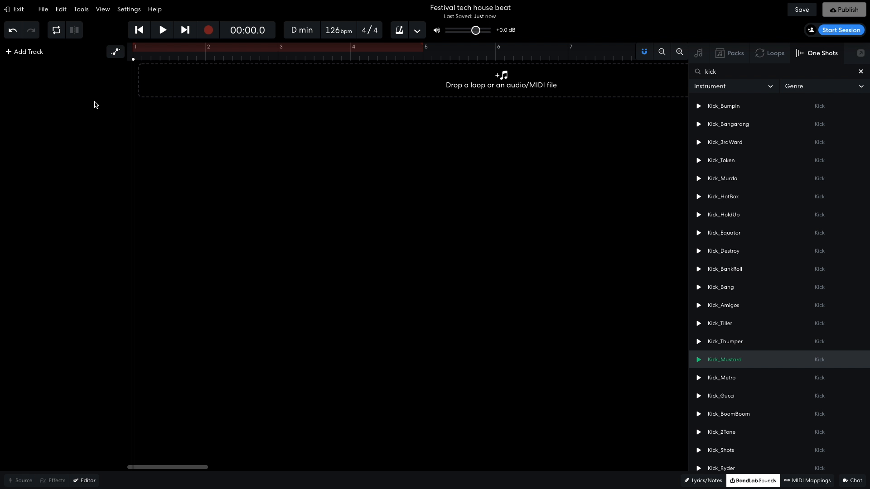
# Add a Sampler track and load Kick_Mustard onto its pad V.
pyautogui.click(20, 54)
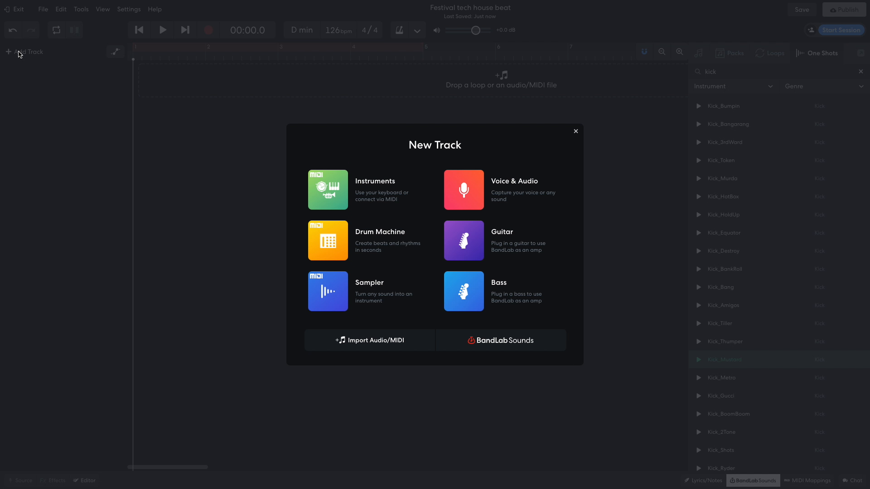
pyautogui.click(323, 286)
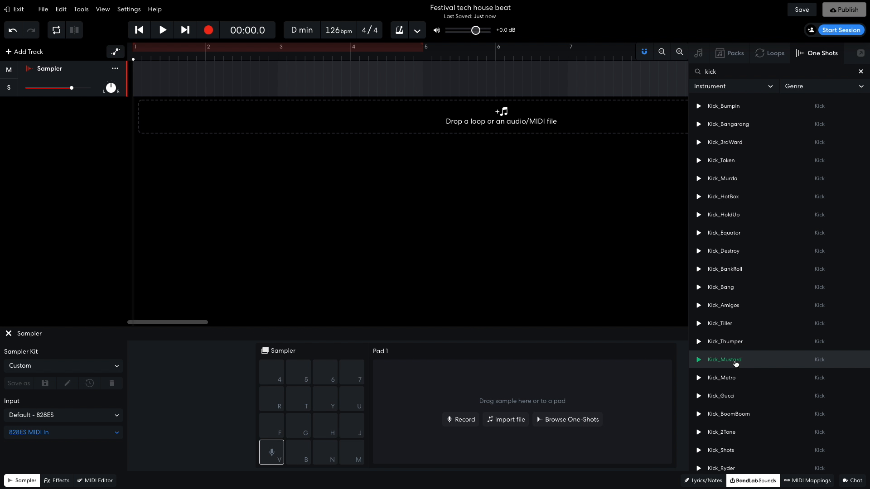
pyautogui.moveTo(736, 364); pyautogui.dragTo(281, 453)
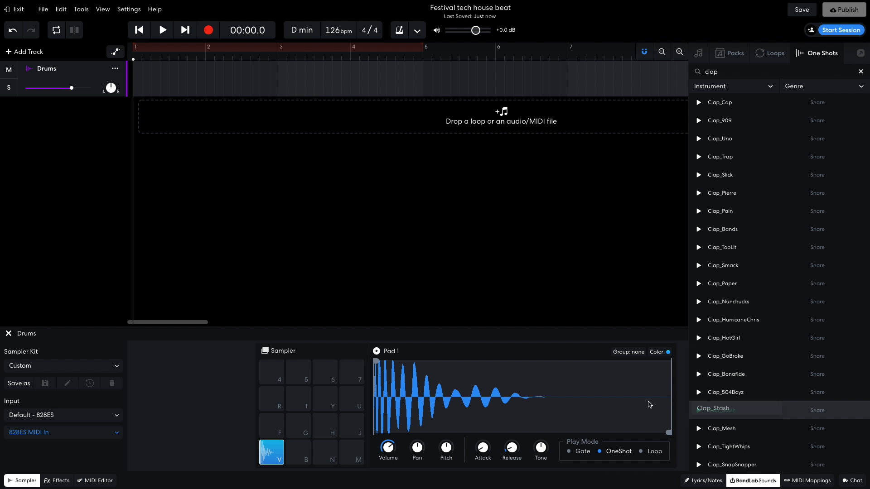
# Load Clap_Stash onto pad B and, from an "open hat" search, Ultra Bounce Percussion Open Hat 01 onto pad N.
pyautogui.moveTo(650, 405); pyautogui.dragTo(303, 454)
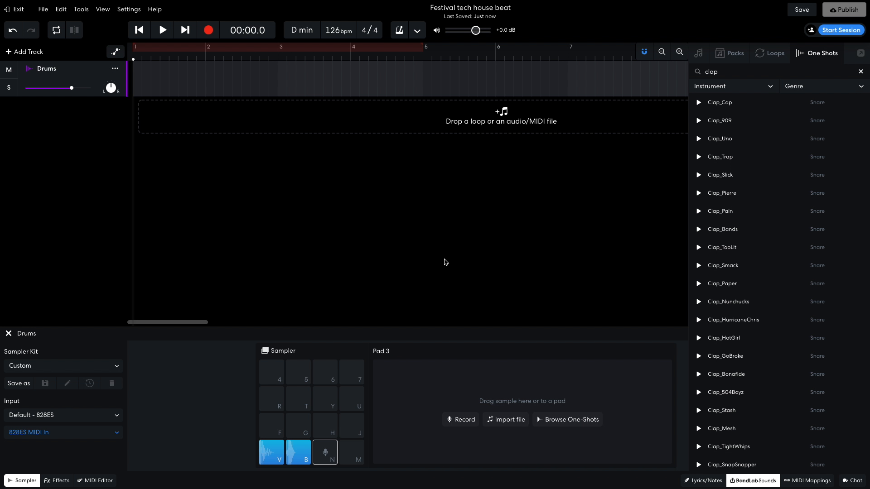
pyautogui.click(731, 69)
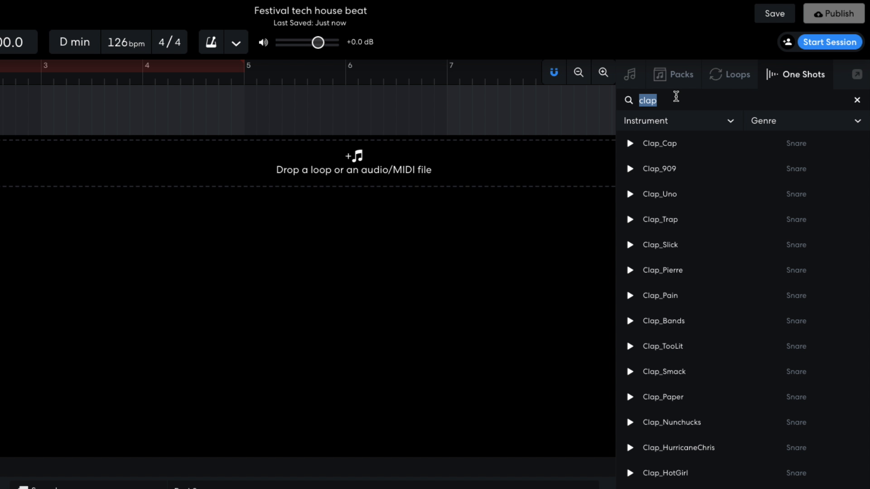
pyautogui.write('open hat')
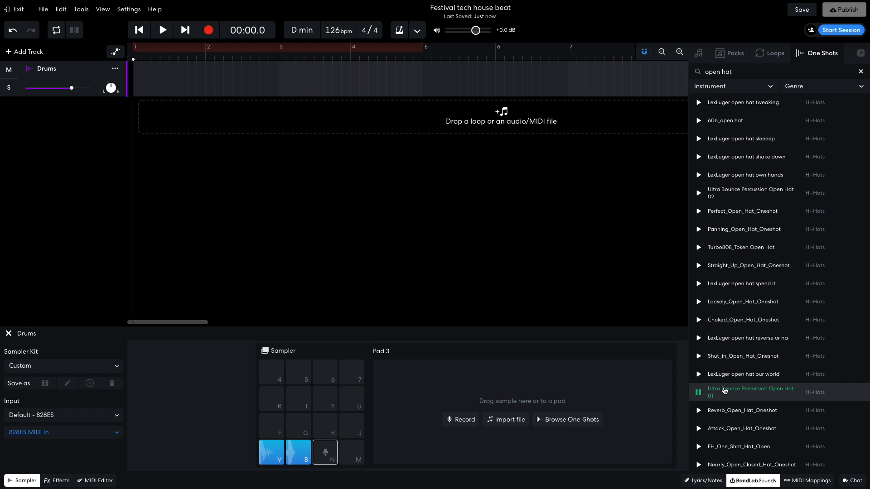
pyautogui.moveTo(724, 391); pyautogui.dragTo(326, 455)
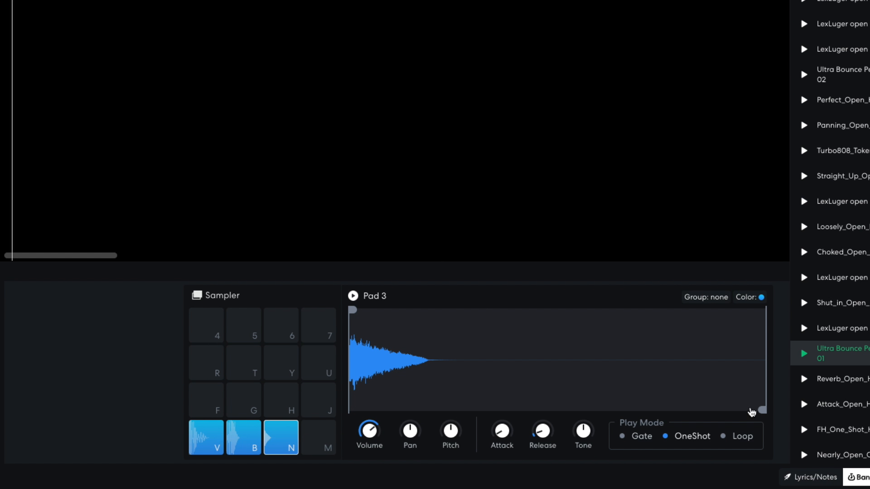
# Trim the silent tail off the open hat sample on Pad 3 and set the pad's volume to -1 dB.
pyautogui.moveTo(764, 410)
pyautogui.mouseDown()
pyautogui.moveTo(507, 412)
pyautogui.moveTo(405, 423)
pyautogui.mouseUp()
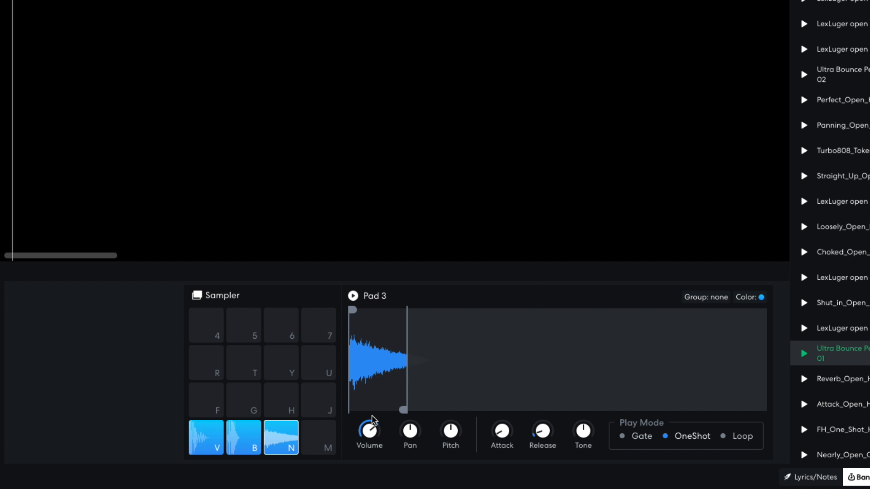
pyautogui.click(370, 446)
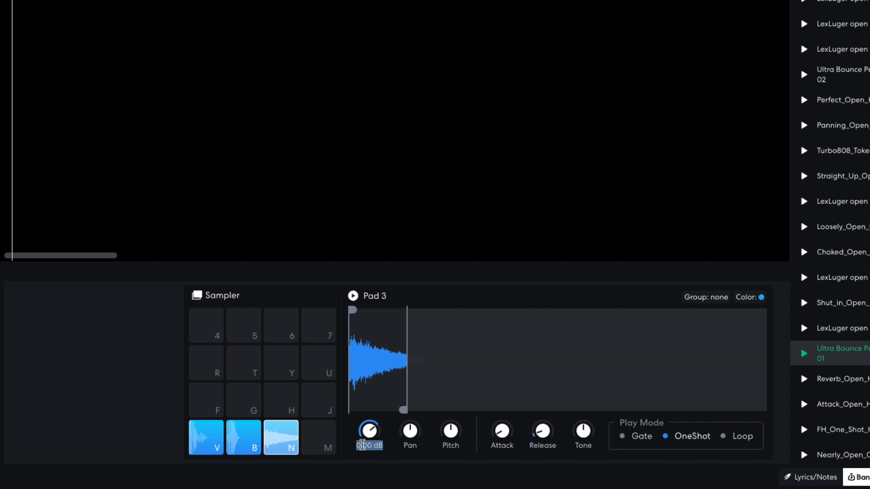
pyautogui.write('-1')
pyautogui.press('Return')
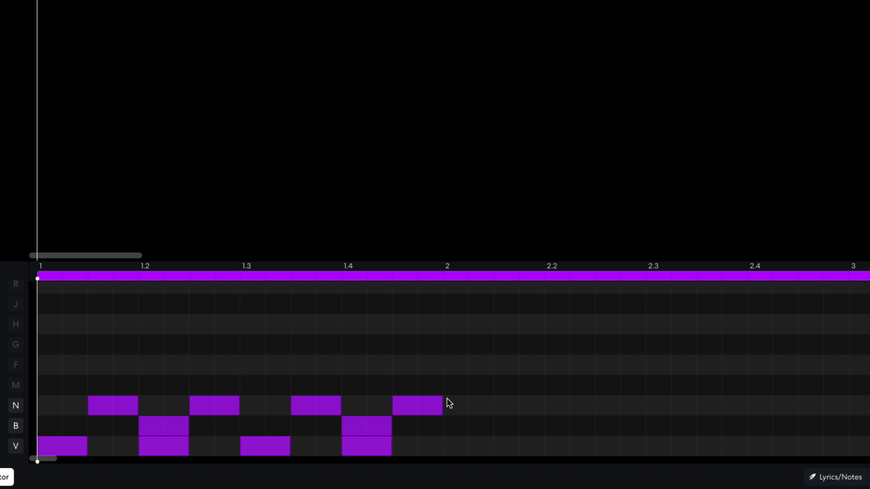
# Duplicate the one-bar drum pattern across bars 2 to 4 of the region and play it from the start.
pyautogui.press('space')
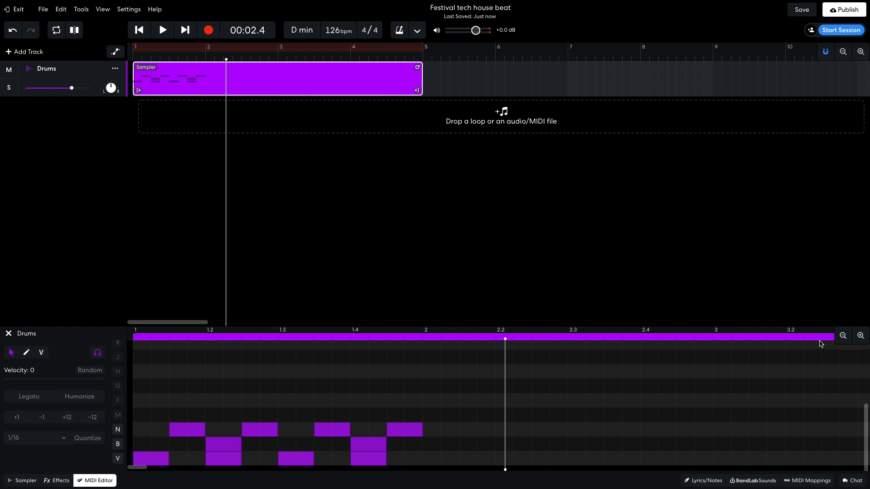
pyautogui.click(843, 338)
pyautogui.moveTo(294, 403); pyautogui.dragTo(585, 462)
pyautogui.click(139, 30)
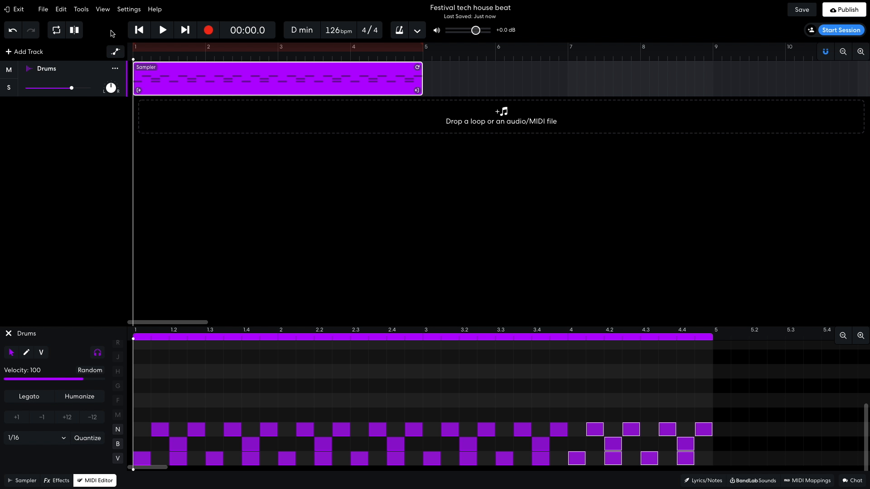
pyautogui.press('space')
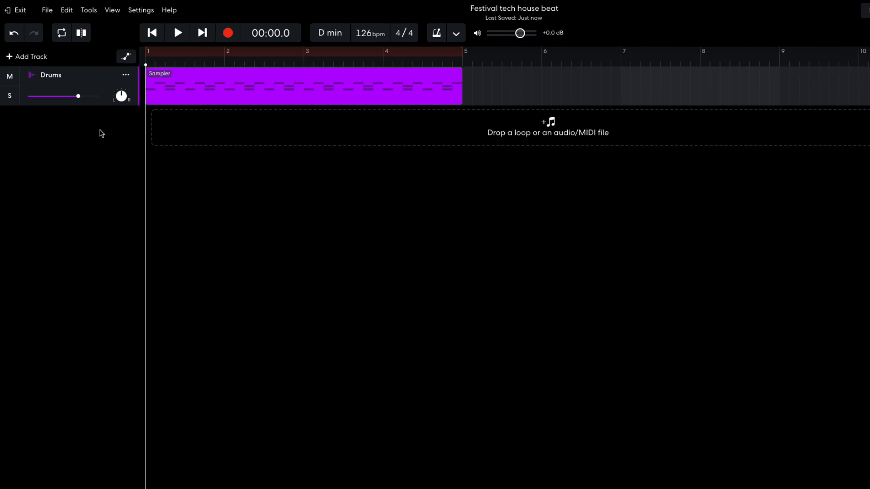
# Lower the Drums track's volume to -6.0 dB and play the beat to check the level.
pyautogui.moveTo(71, 87); pyautogui.dragTo(59, 90)
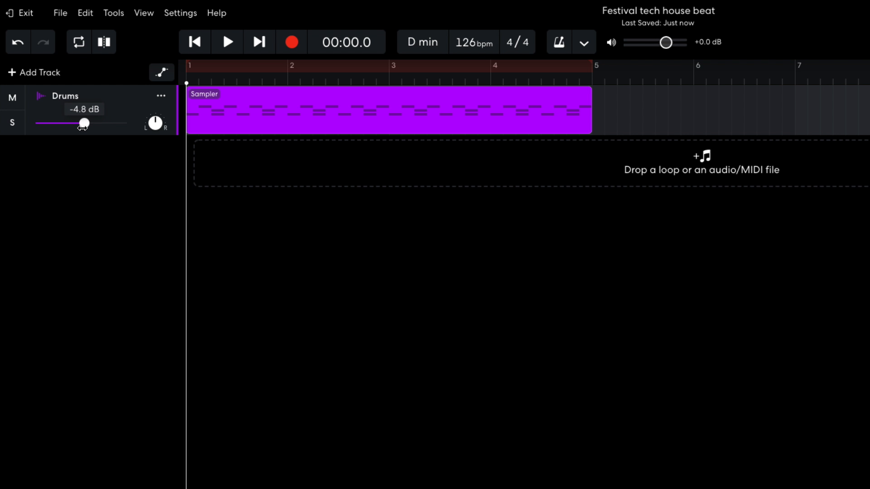
pyautogui.moveTo(82, 128); pyautogui.dragTo(81, 127)
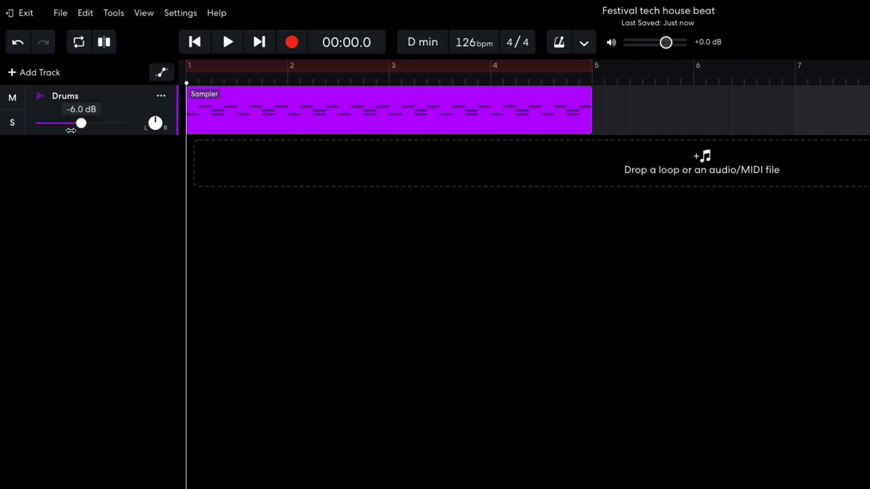
pyautogui.press('space')
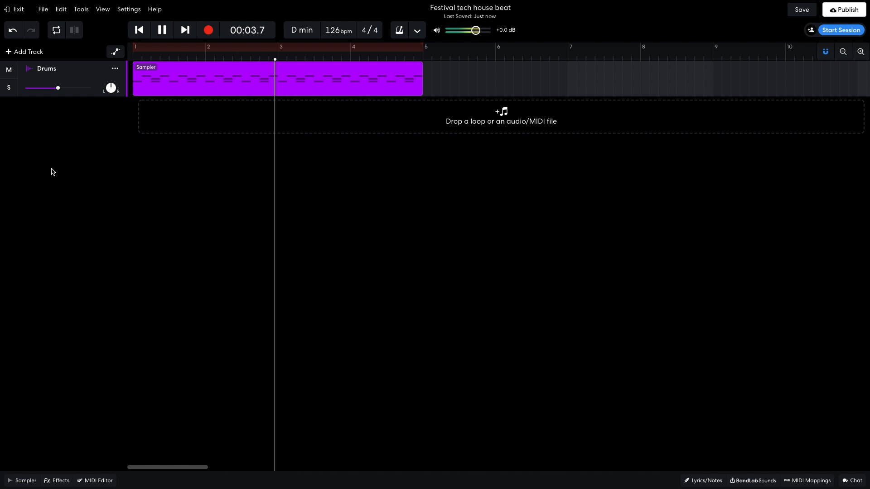
pyautogui.press('space')
# Add an instrument track and assign it the Deep House synth bass.
pyautogui.click(25, 52)
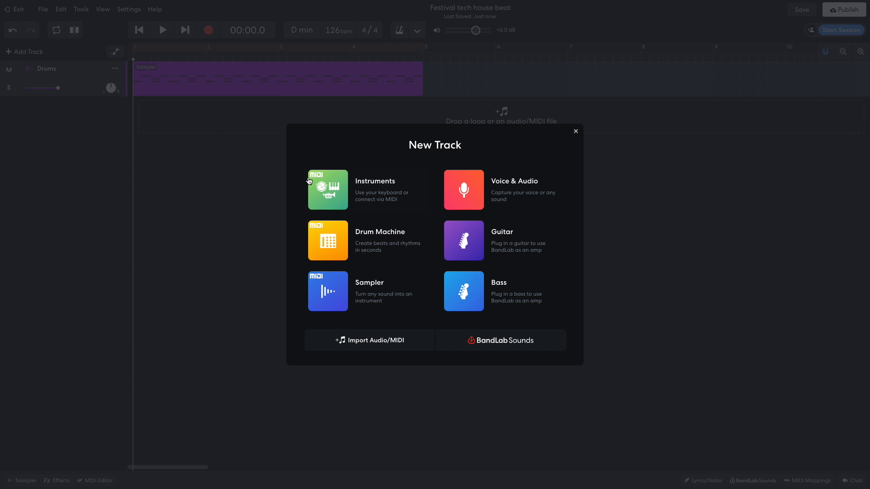
pyautogui.click(321, 185)
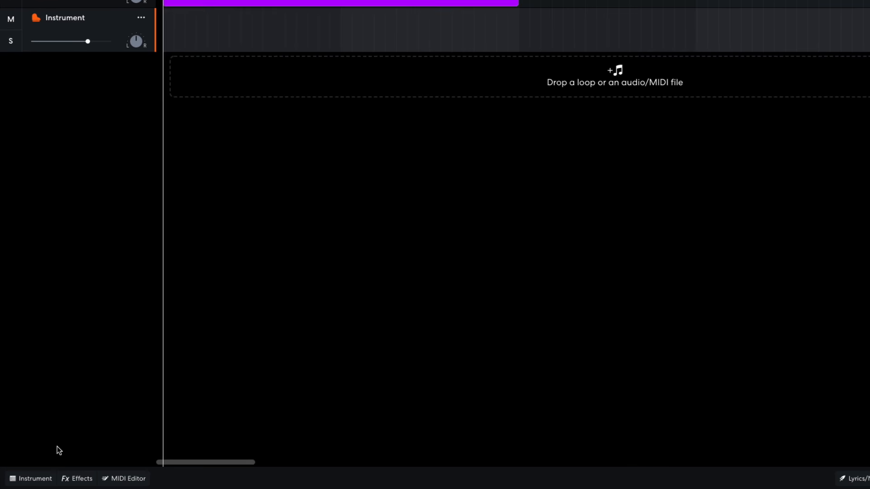
pyautogui.click(33, 479)
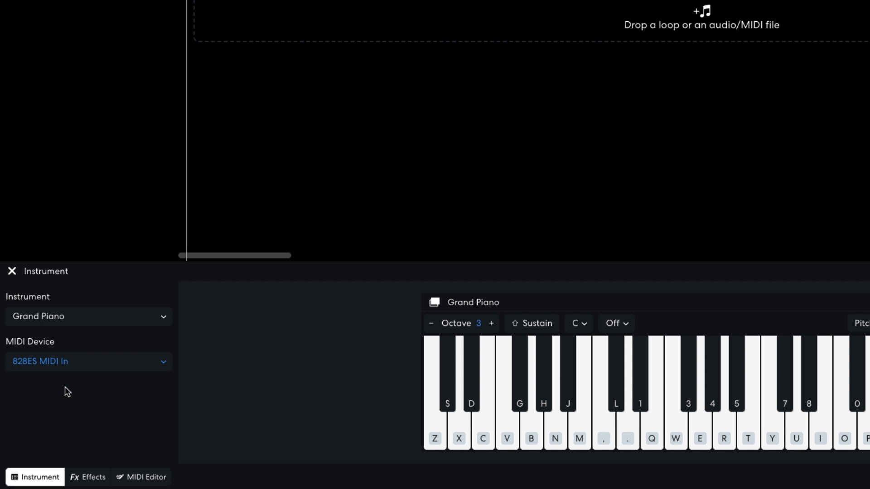
pyautogui.click(72, 324)
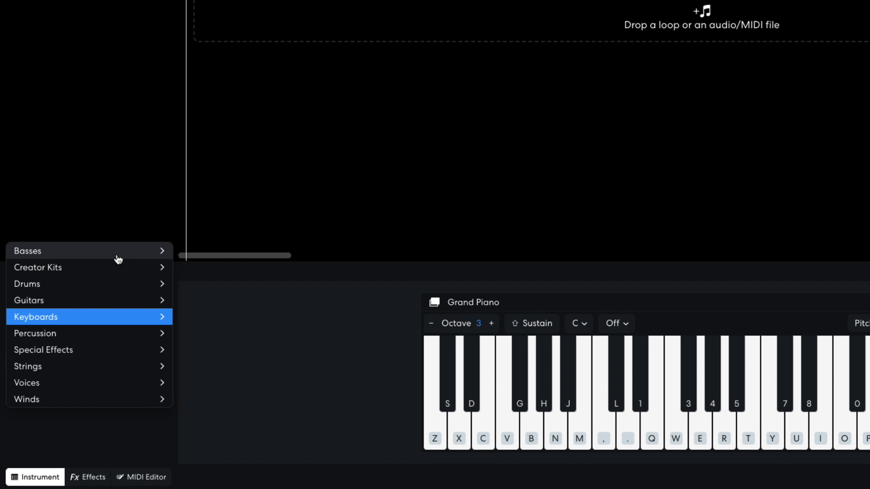
pyautogui.moveTo(124, 256)
pyautogui.moveTo(218, 309)
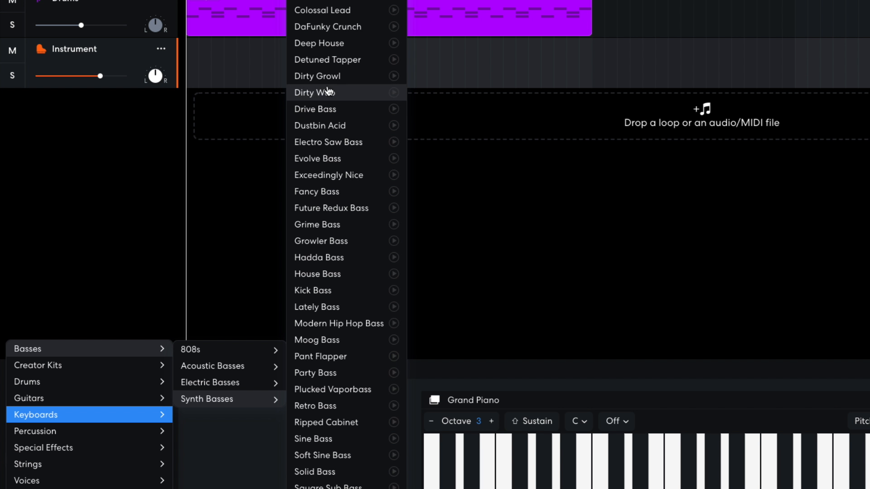
pyautogui.click(331, 43)
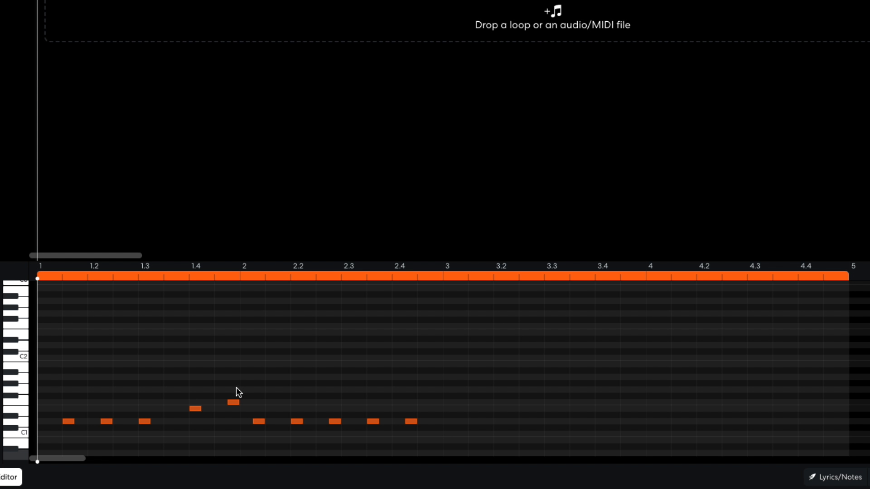
# Duplicate the two-bar bassline into bars 3 and 4 and play it with the drums from the start.
pyautogui.press('space')
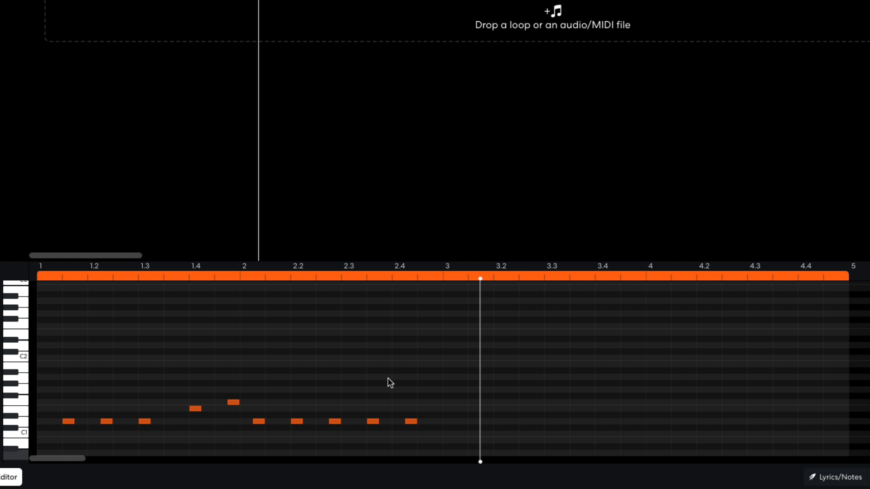
pyautogui.moveTo(444, 374); pyautogui.dragTo(474, 425)
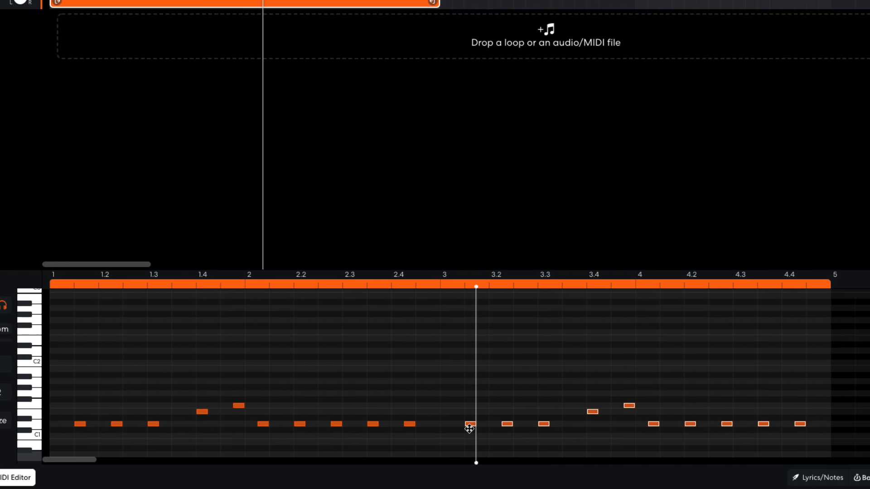
pyautogui.click(139, 31)
pyautogui.press('space')
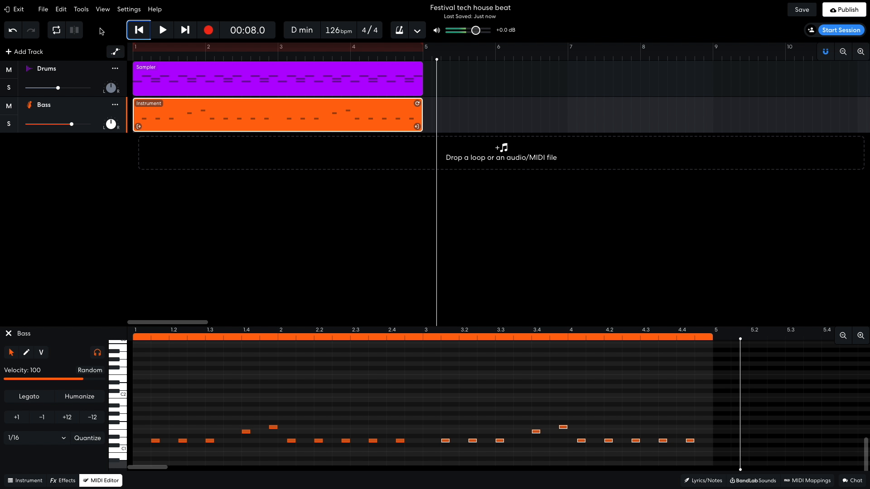
# Add a third track with a MIDI instrument and assign it the Dirty Wub synth bass.
pyautogui.click(224, 153)
pyautogui.click(330, 186)
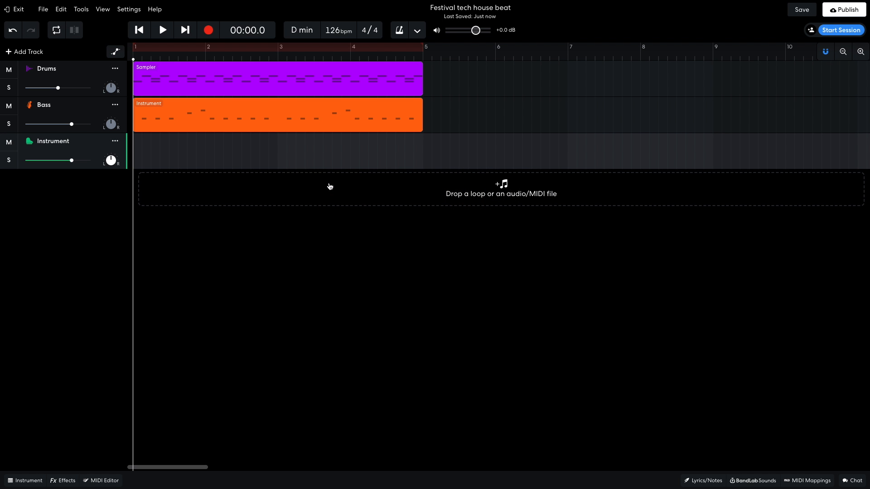
pyautogui.click(25, 481)
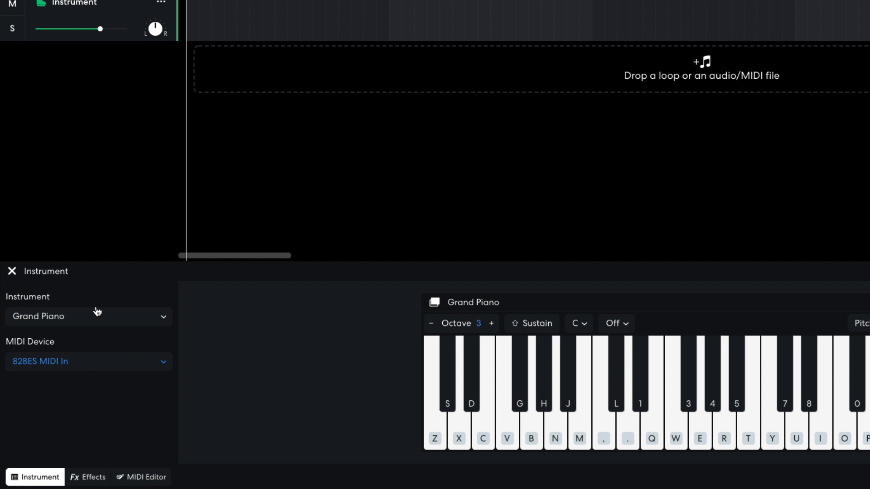
pyautogui.click(69, 364)
pyautogui.moveTo(96, 250)
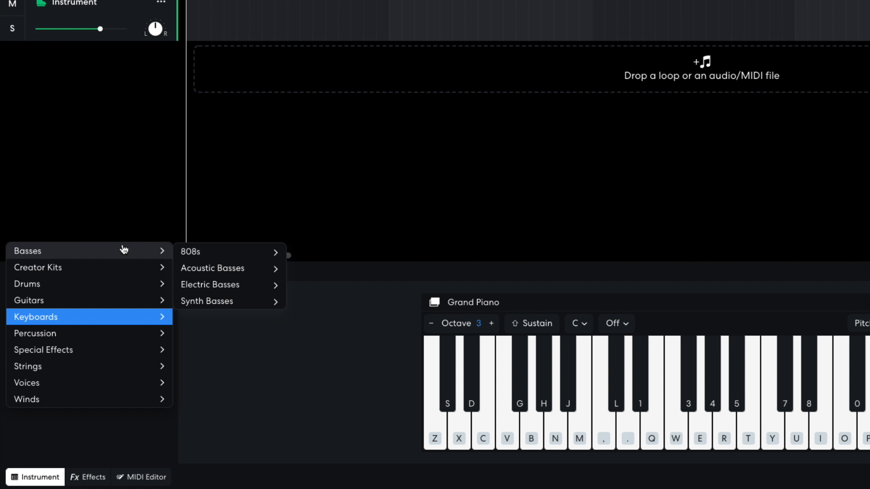
pyautogui.moveTo(212, 303)
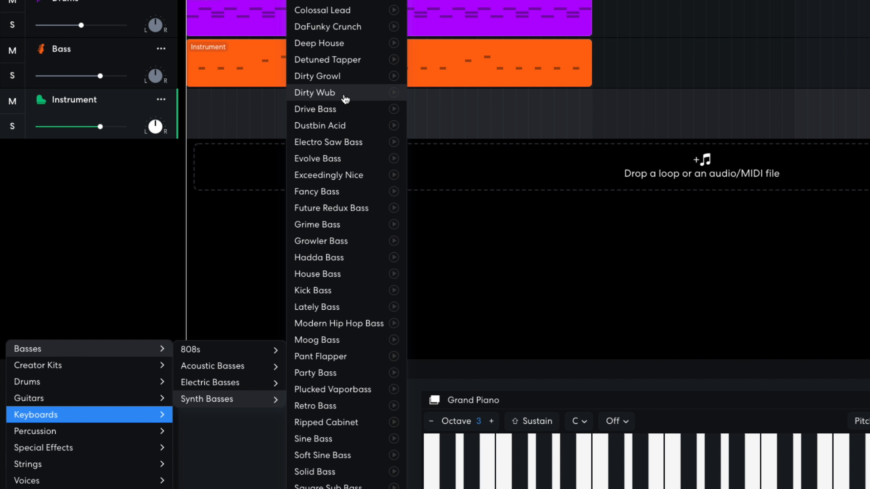
pyautogui.click(399, 93)
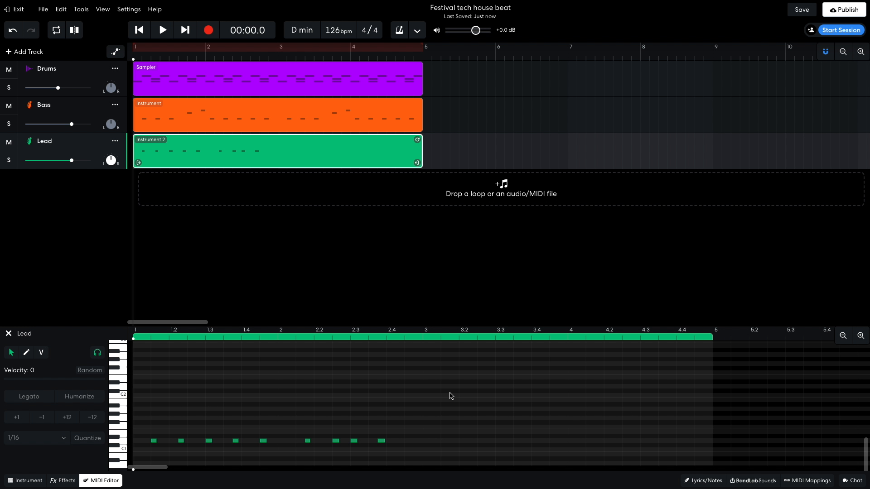
# Duplicate the two-bar Lead pattern into bars 3 and 4 and play it with the other tracks from the start.
pyautogui.press('space')
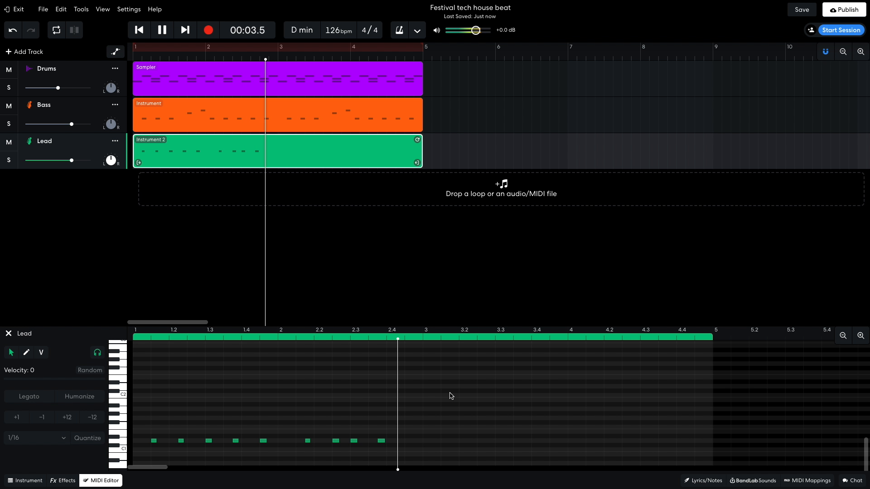
pyautogui.press('space')
pyautogui.moveTo(451, 396); pyautogui.dragTo(143, 454)
pyautogui.click(443, 337)
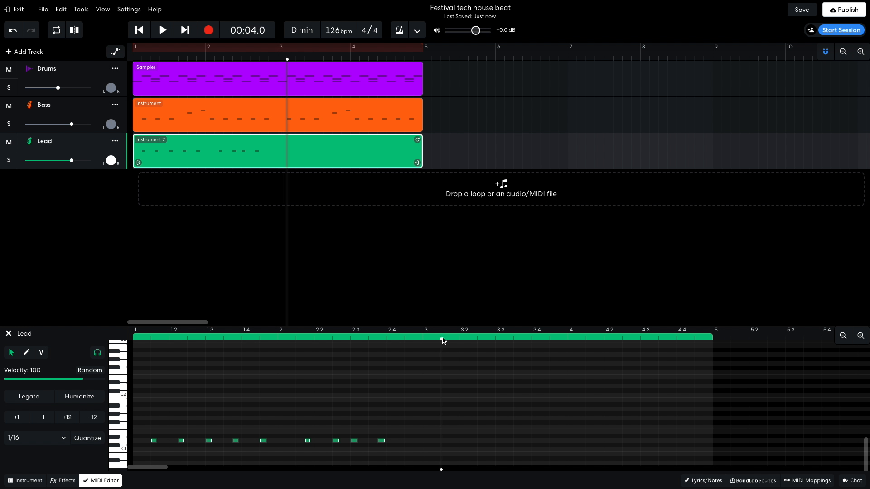
pyautogui.hotkey('ctrl', 'v')
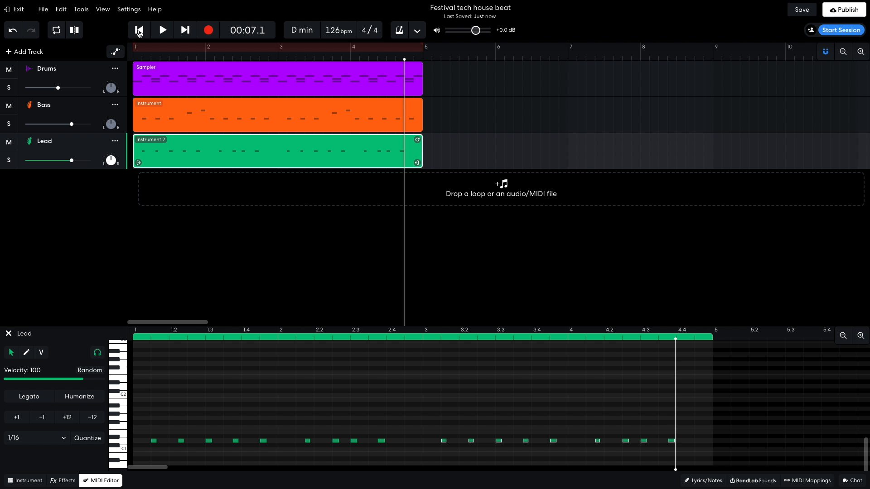
pyautogui.click(139, 30)
pyautogui.press('space')
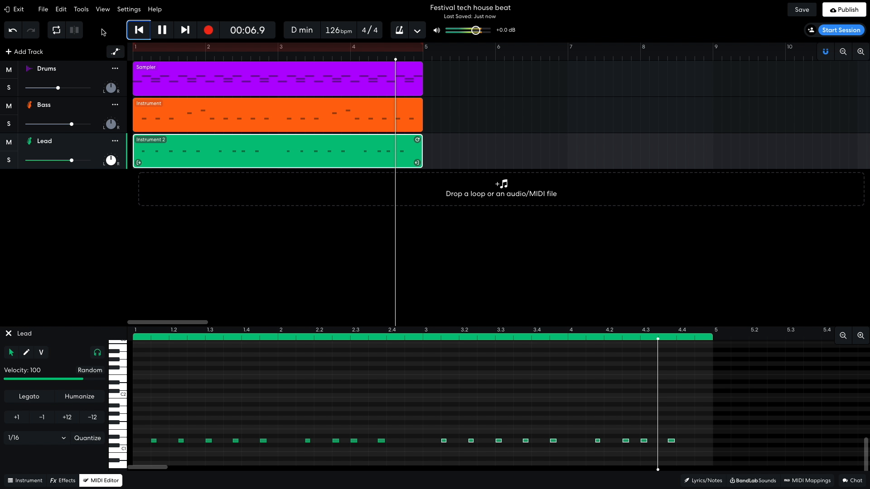
# Add the EQ3-M equalizer to the Lead track's effects.
pyautogui.click(258, 295)
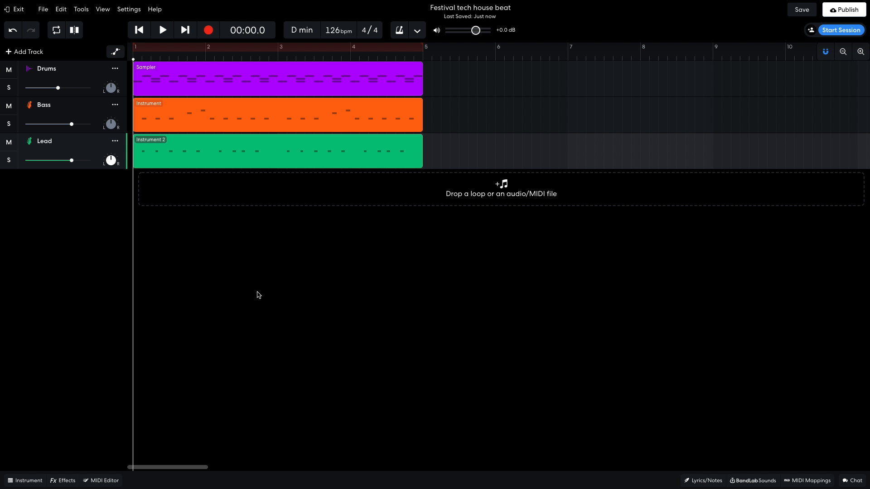
pyautogui.click(63, 480)
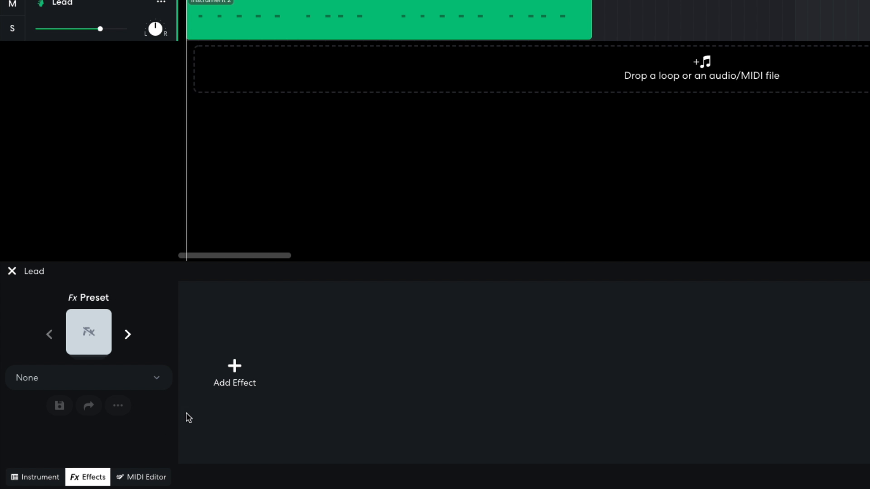
pyautogui.click(234, 371)
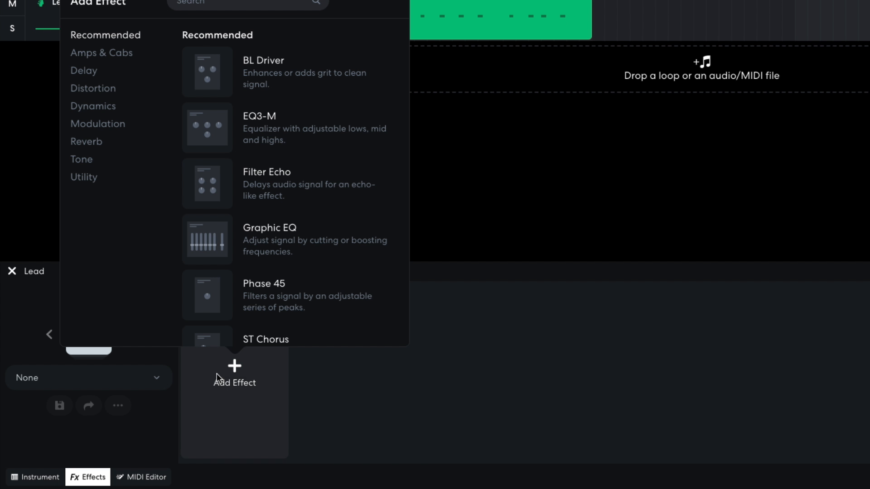
pyautogui.click(92, 161)
pyautogui.click(81, 159)
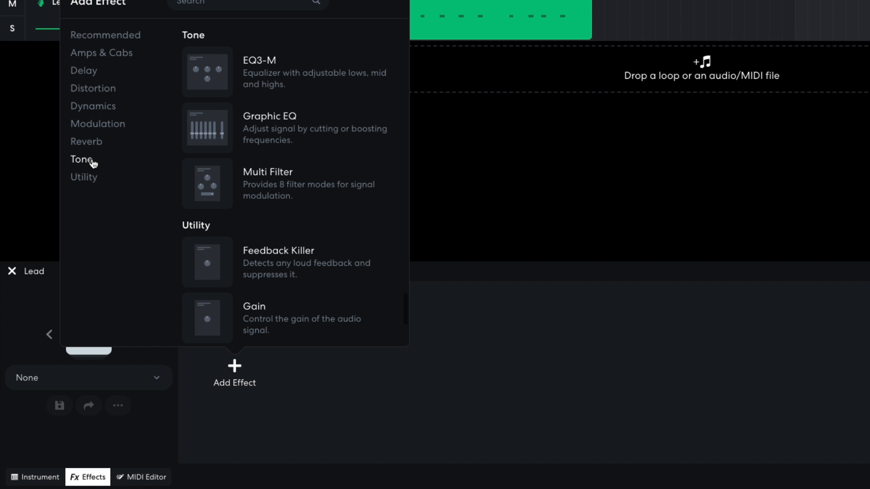
pyautogui.click(216, 75)
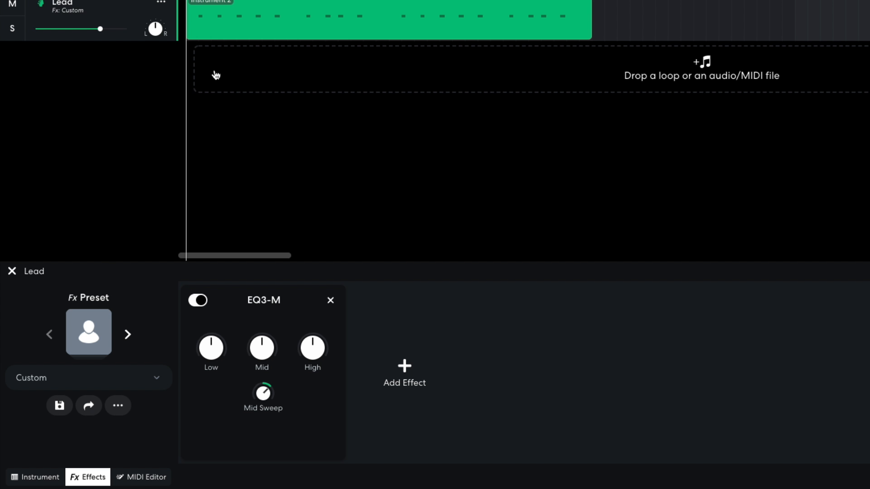
# Set the Lead equalizer's Low to -13 and play the beat to check the sound.
pyautogui.click(211, 371)
pyautogui.write('-13')
pyautogui.press('Return')
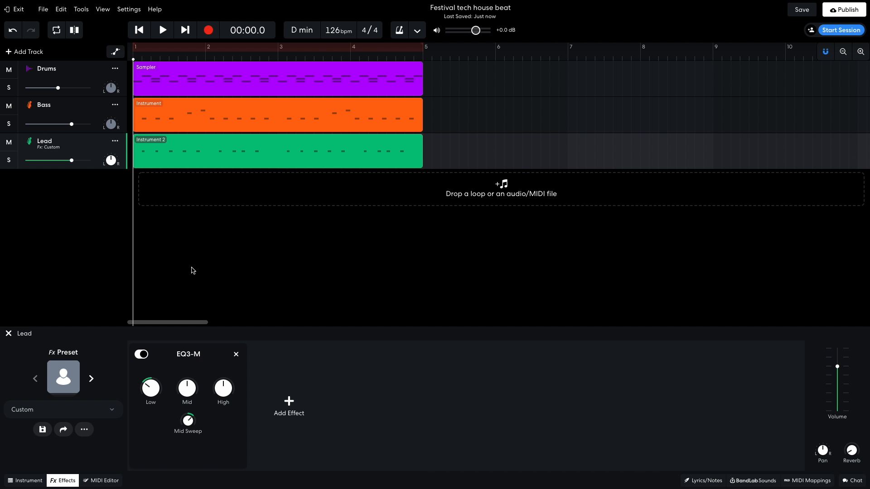
pyautogui.press('space')
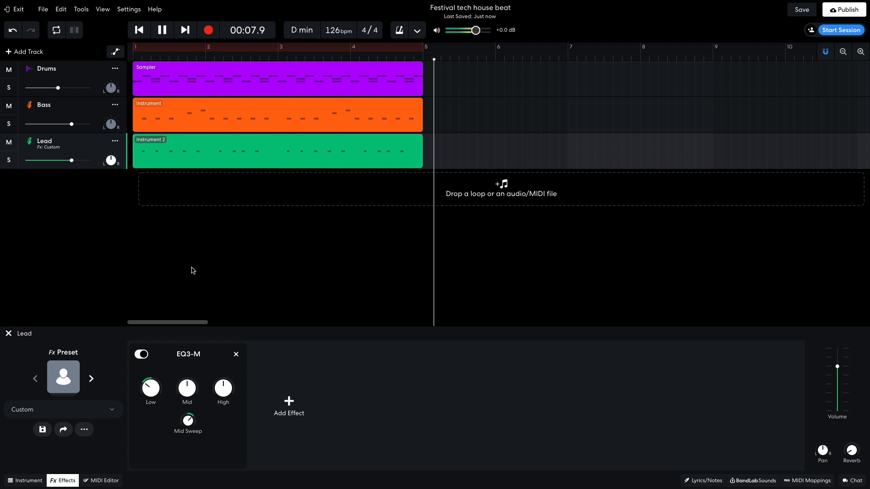
pyautogui.press('space')
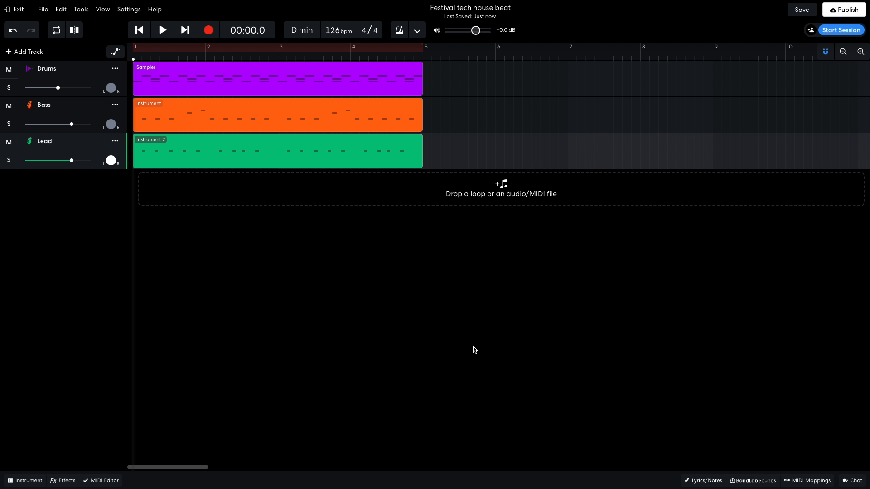
# Search the one-shot sounds for "snare" and look through the list for 606_snare.
pyautogui.click(749, 484)
pyautogui.doubleClick(739, 69)
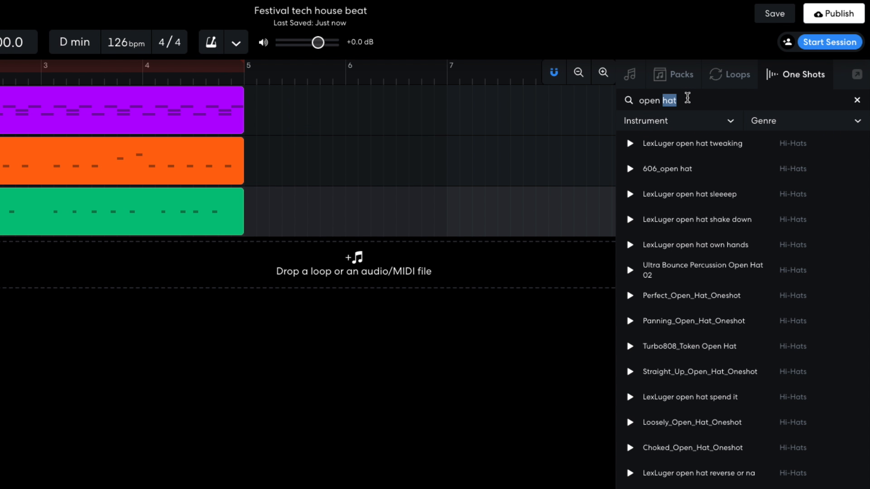
pyautogui.tripleClick(687, 98)
pyautogui.write('snare')
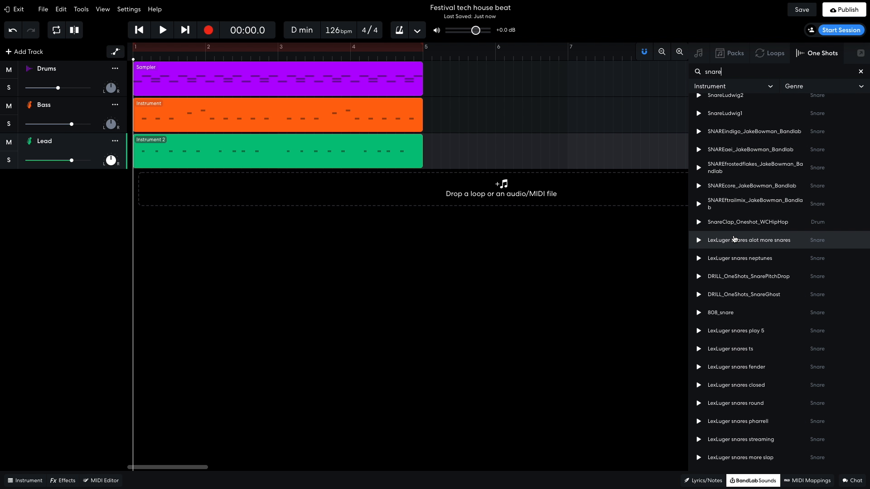
pyautogui.scroll(-5, 734, 239)
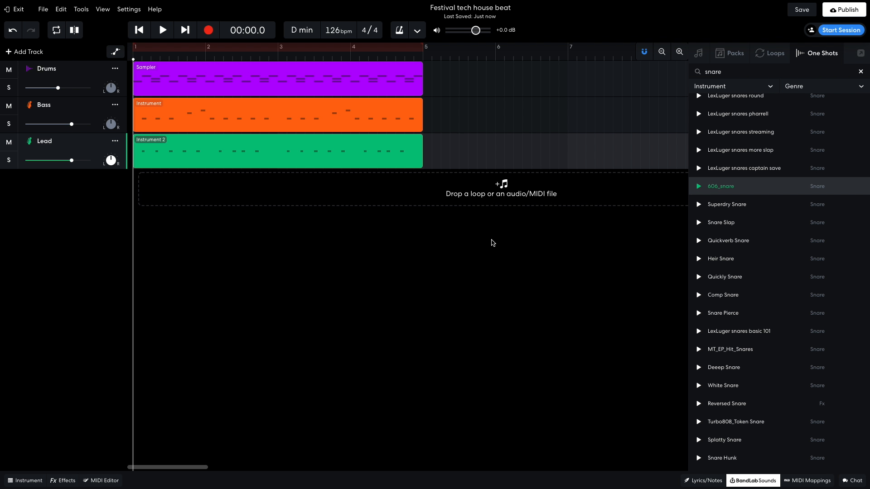
# Add a Sampler track and load the 606_snare one-shot onto its first pad.
pyautogui.click(36, 53)
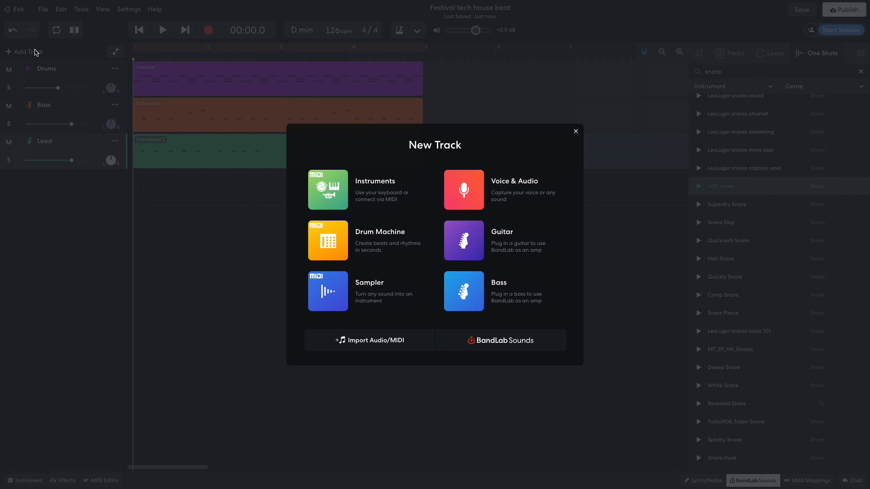
pyautogui.click(313, 288)
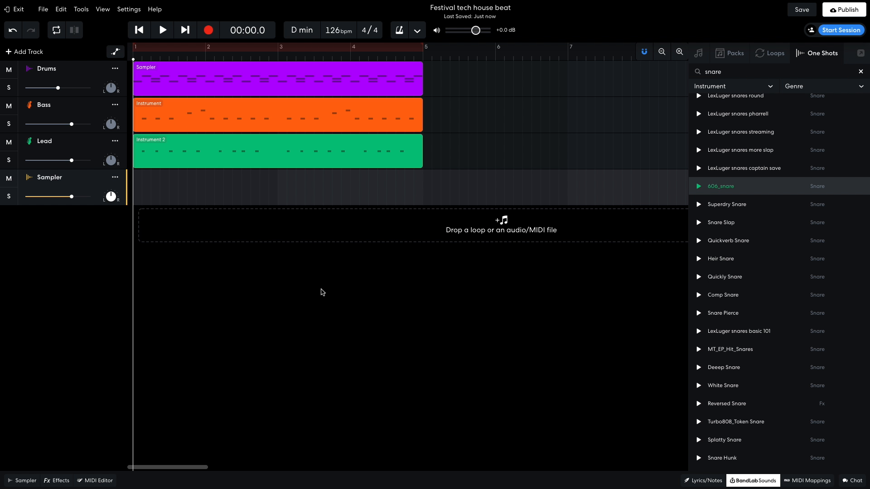
pyautogui.click(21, 481)
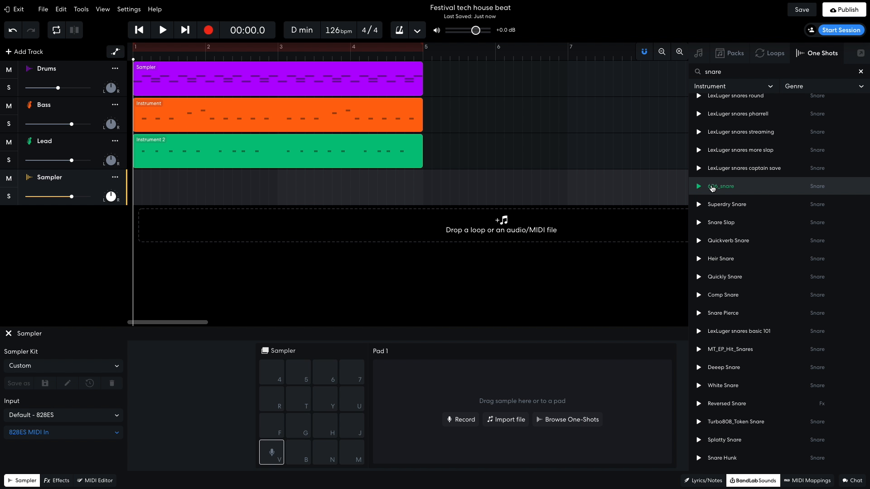
pyautogui.moveTo(712, 188); pyautogui.dragTo(275, 451)
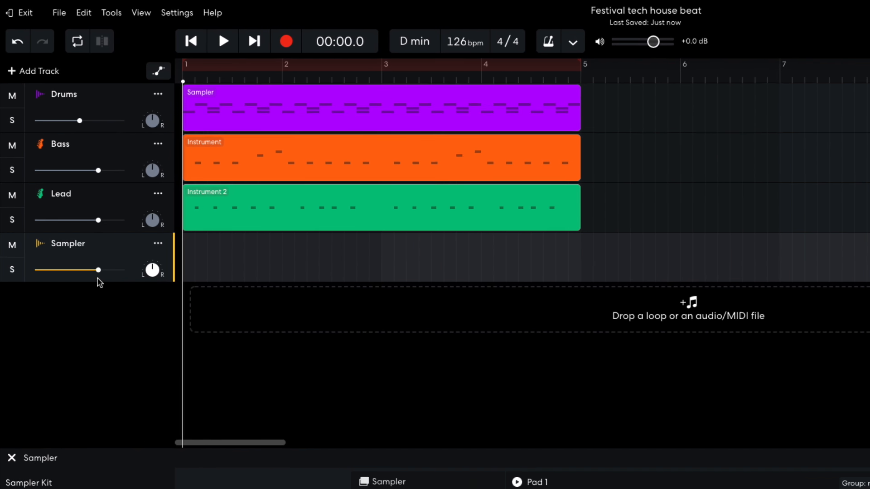
# Lower the new Sampler track's volume and play its four-bar snare roll soloed.
pyautogui.moveTo(72, 196); pyautogui.dragTo(61, 198)
pyautogui.moveTo(85, 276); pyautogui.dragTo(80, 276)
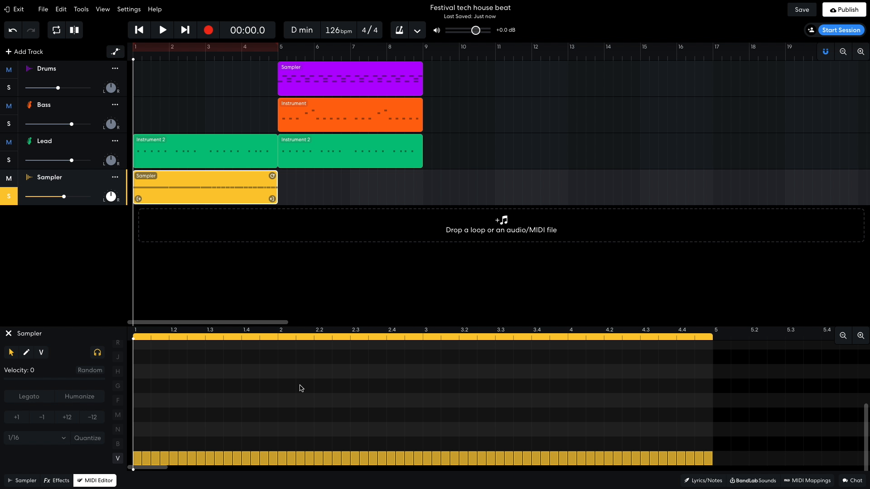
pyautogui.press('space')
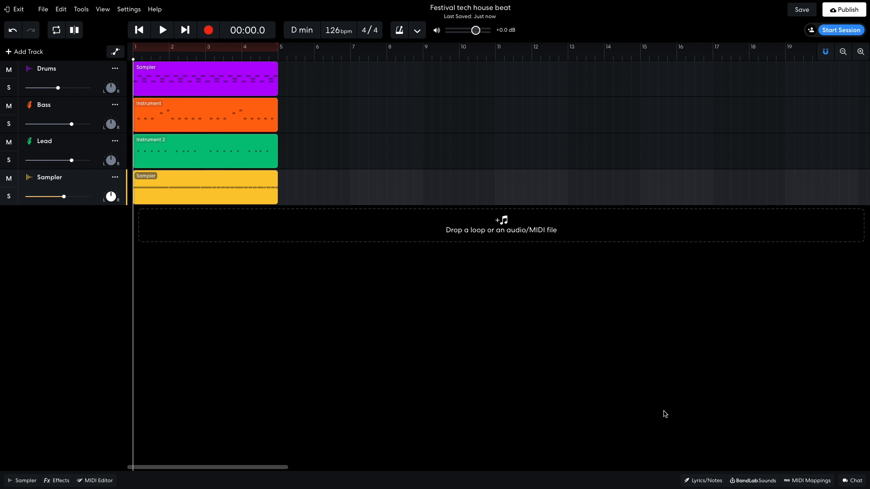
# Search the loops for "riser" and place Buzzlight Riser on a new track at bar 1.
pyautogui.click(748, 481)
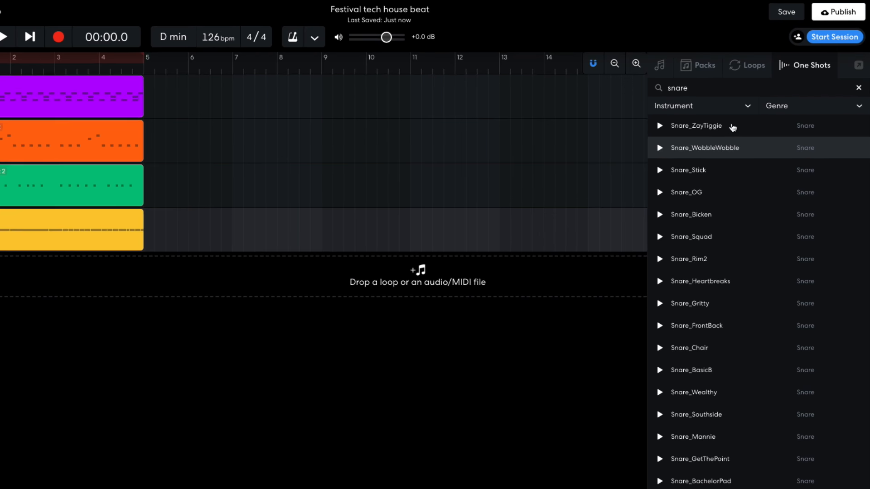
pyautogui.click(749, 66)
pyautogui.doubleClick(738, 87)
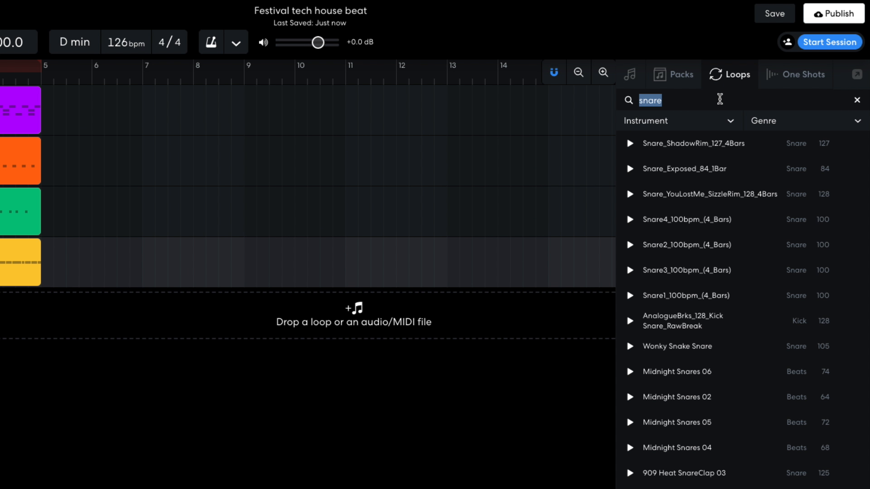
pyautogui.write('riser')
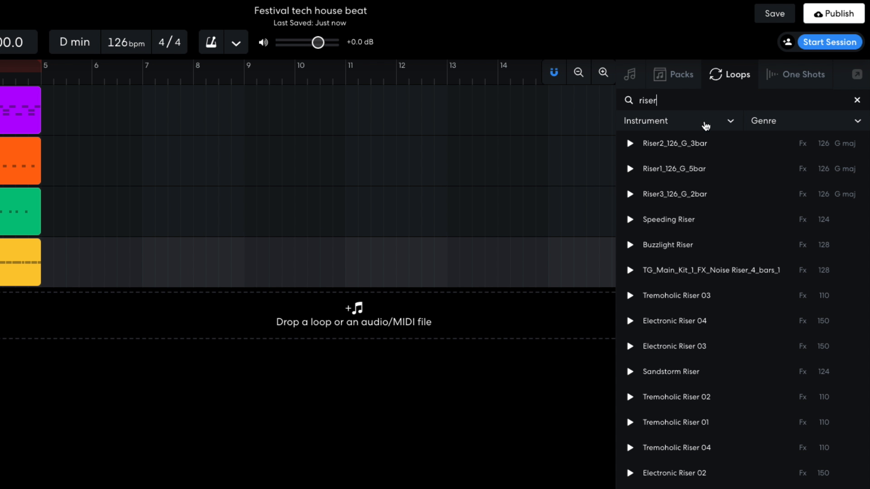
pyautogui.moveTo(668, 245); pyautogui.dragTo(0, 320)
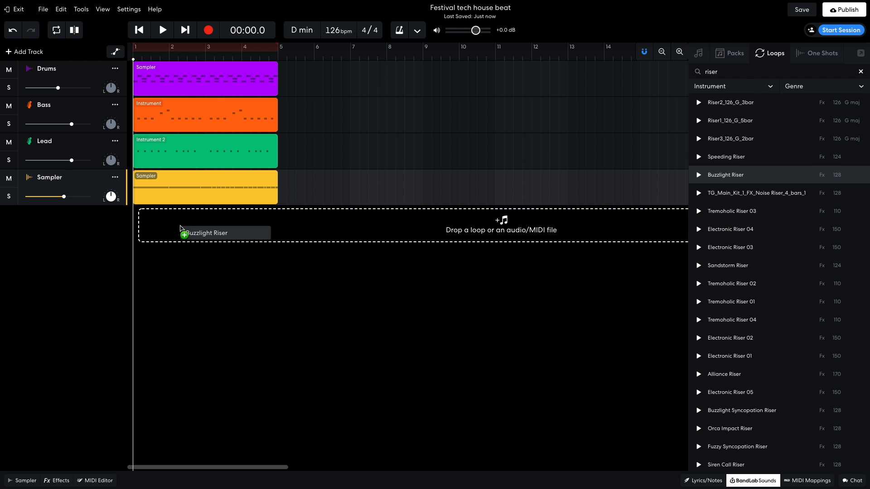
pyautogui.moveTo(180, 228); pyautogui.dragTo(180, 228)
pyautogui.moveTo(254, 228); pyautogui.dragTo(203, 234)
# Move the Drums, Bass and Lead regions to bar 5 and place a copy of the Lead region at bar 1.
pyautogui.moveTo(295, 169); pyautogui.dragTo(319, 90)
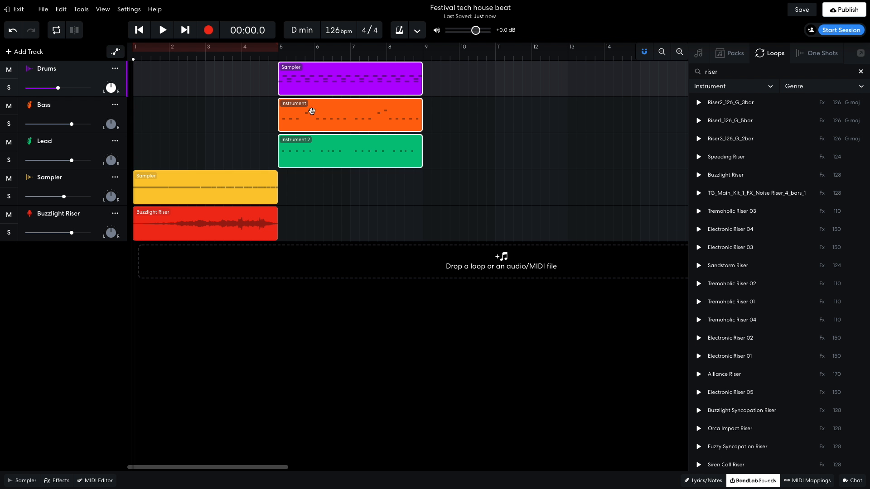
pyautogui.click(324, 186)
pyautogui.moveTo(323, 151); pyautogui.dragTo(179, 151)
# Play the arrangement from the start through the build-up into the drop.
pyautogui.click(137, 30)
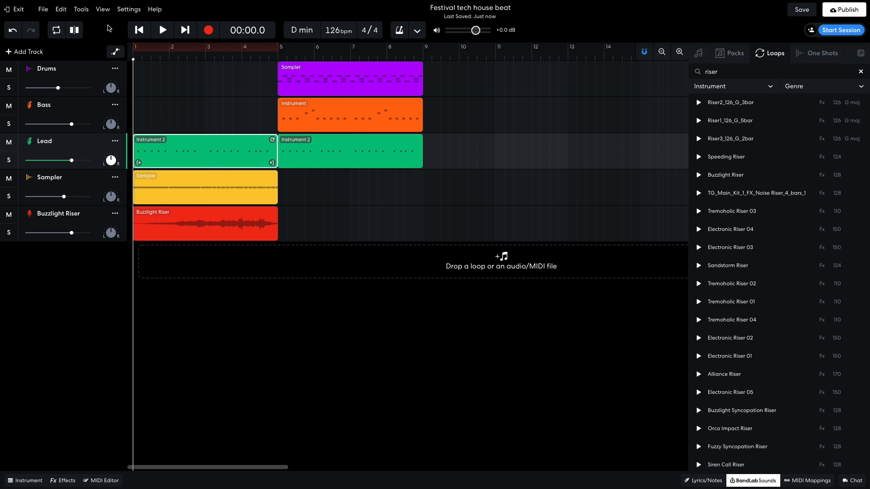
pyautogui.press('space')
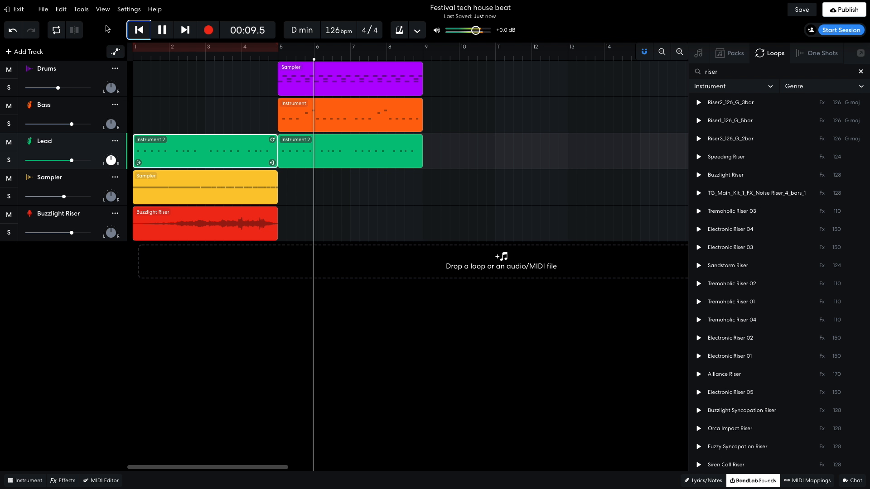
pyautogui.press('space')
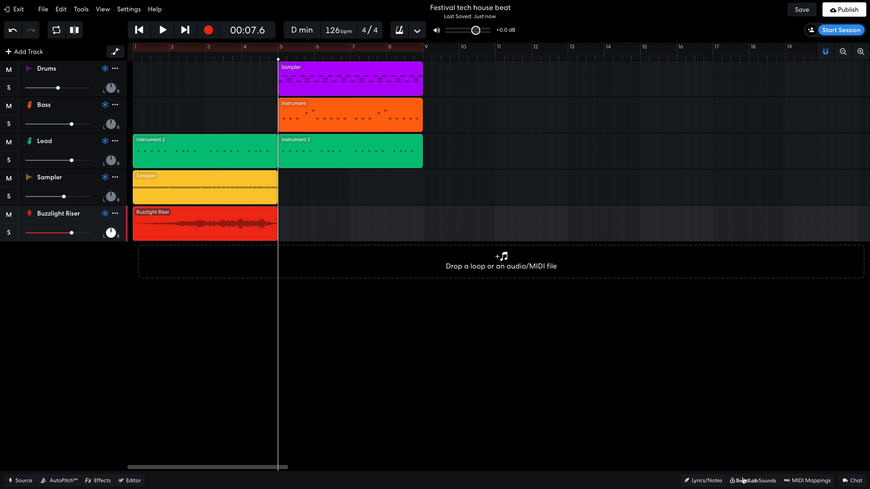
# Search the one-shots for "crash", place Silver Yacht Crash on a new track at bar 5 and play it in the drop.
pyautogui.click(743, 480)
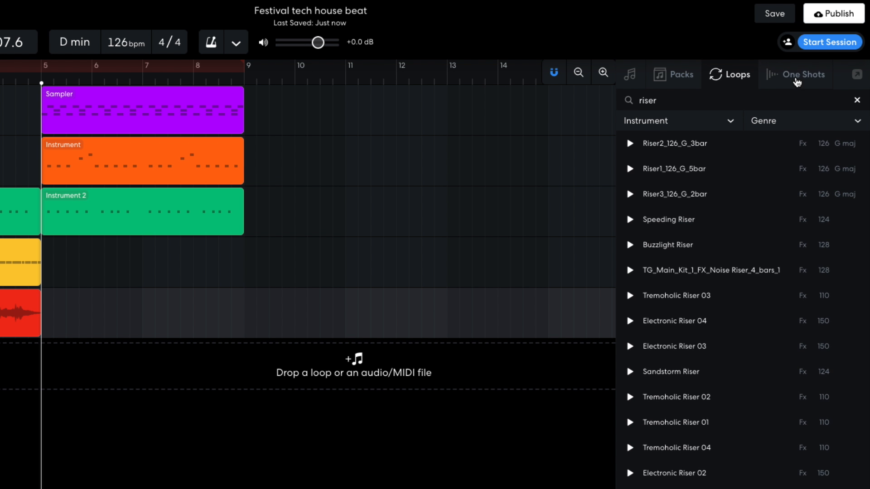
pyautogui.click(818, 55)
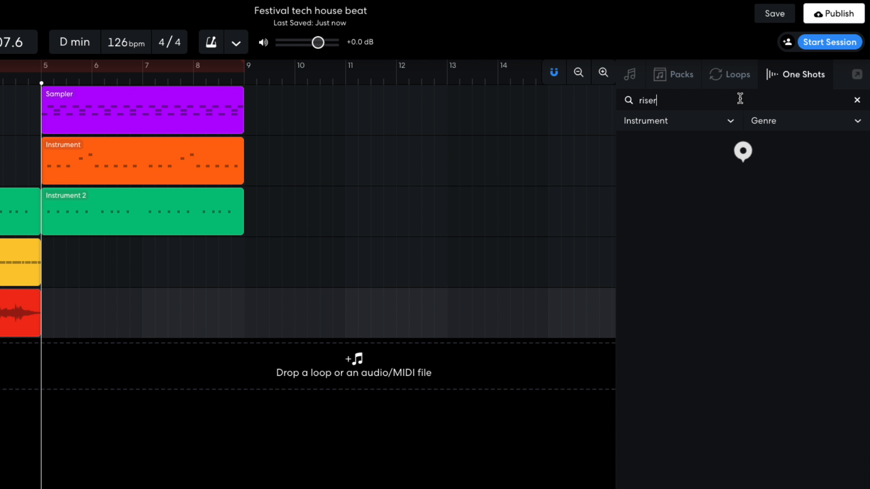
pyautogui.doubleClick(736, 100)
pyautogui.write('crash')
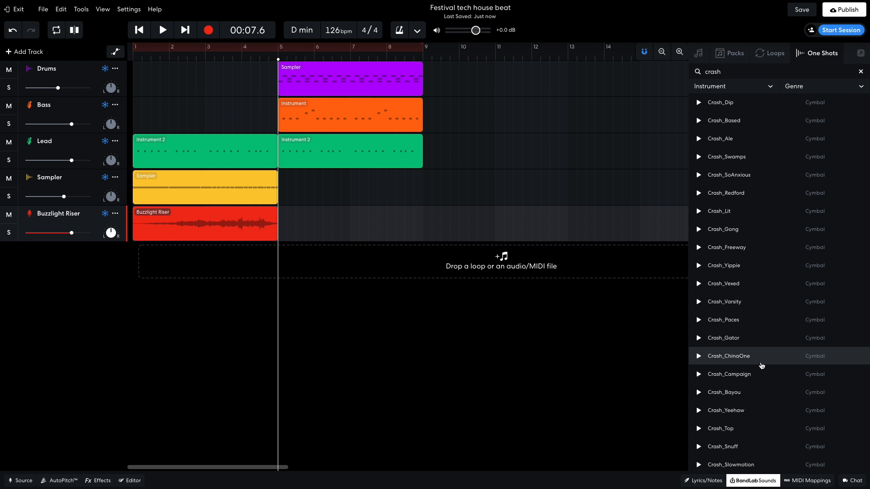
pyautogui.scroll(-3, 762, 366)
pyautogui.scroll(-10, 761, 366)
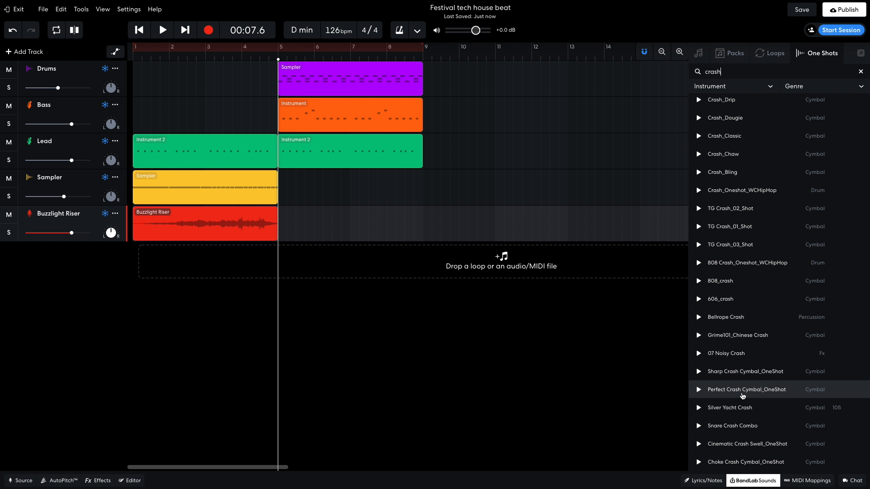
pyautogui.moveTo(733, 409); pyautogui.dragTo(291, 270)
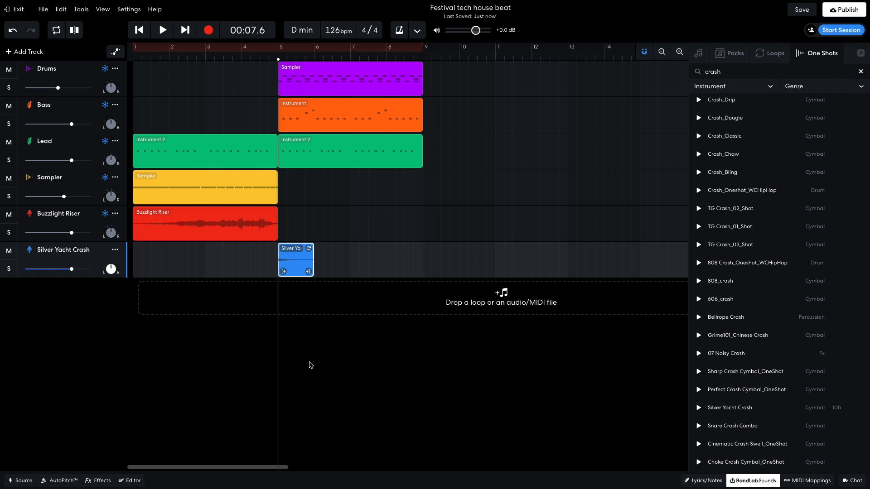
pyautogui.press('space')
pyautogui.press('space')
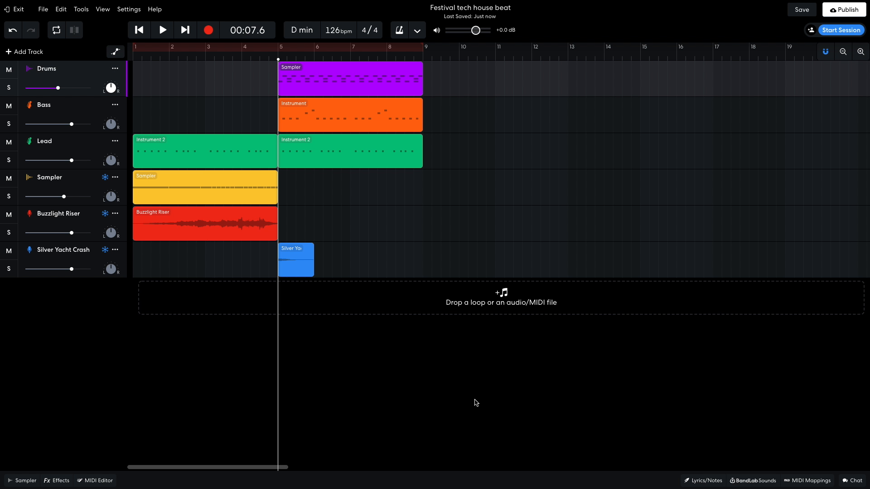
# Search the one-shots for "stab" and place Grime101_Horn Stab on a new track below the crash.
pyautogui.click(754, 480)
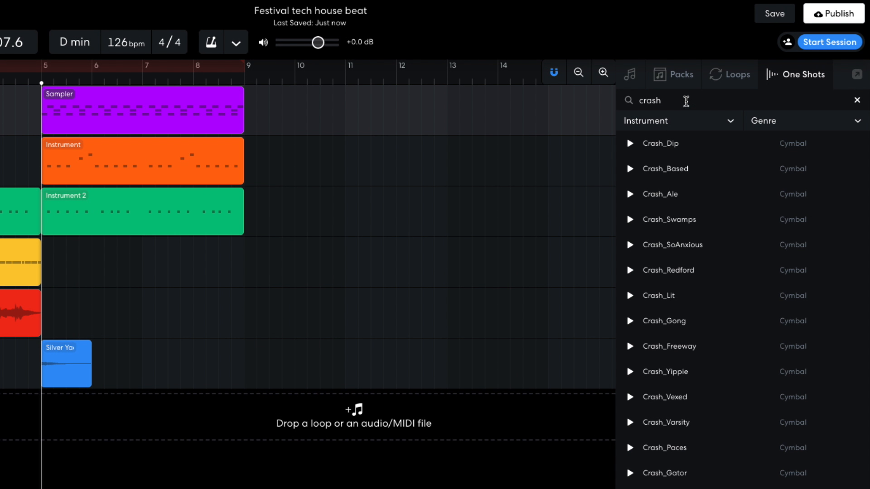
pyautogui.doubleClick(687, 102)
pyautogui.write('stab')
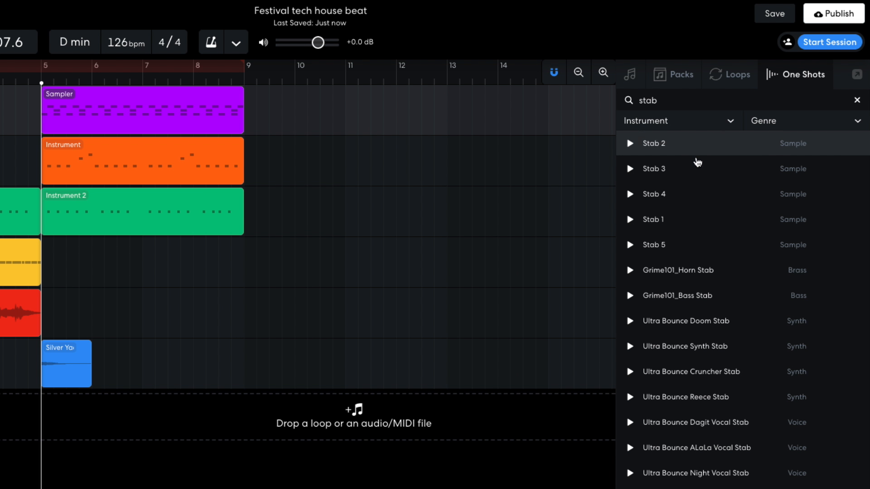
pyautogui.moveTo(670, 283); pyautogui.dragTo(80, 429)
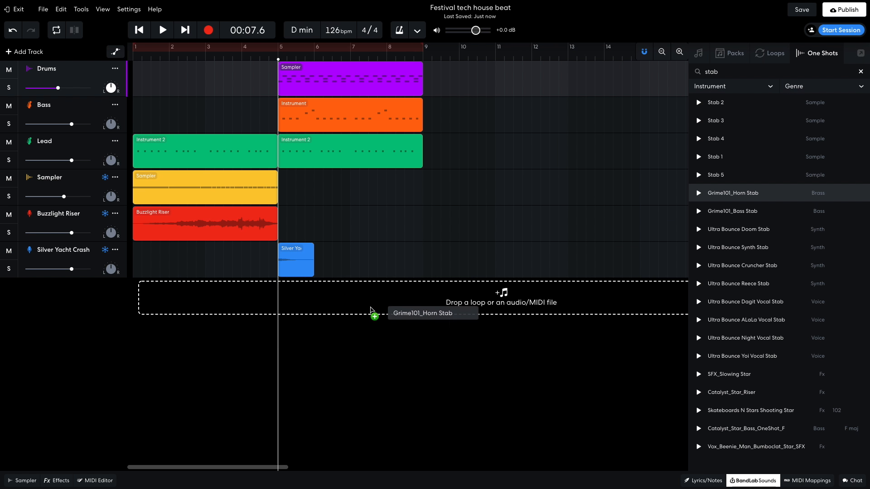
# Align the horn stab region with bar 5 and set its pitch shift to -3.
pyautogui.moveTo(308, 299); pyautogui.dragTo(290, 300)
pyautogui.doubleClick(291, 298)
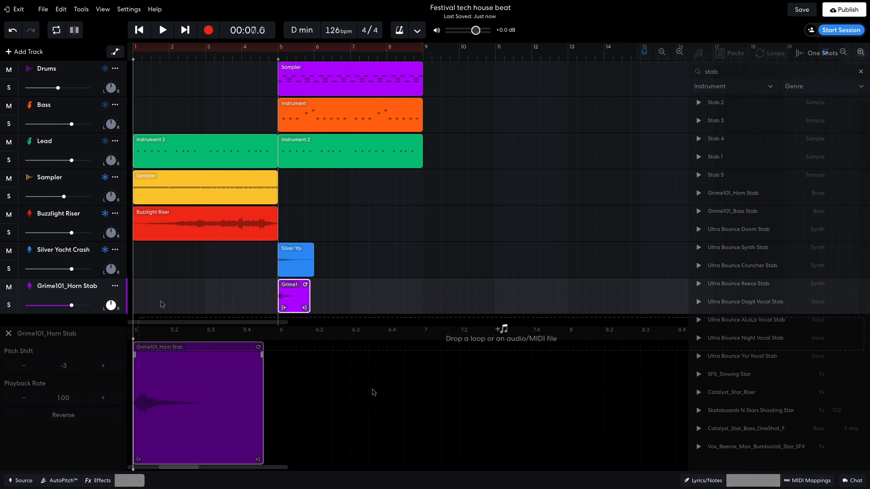
pyautogui.press('space')
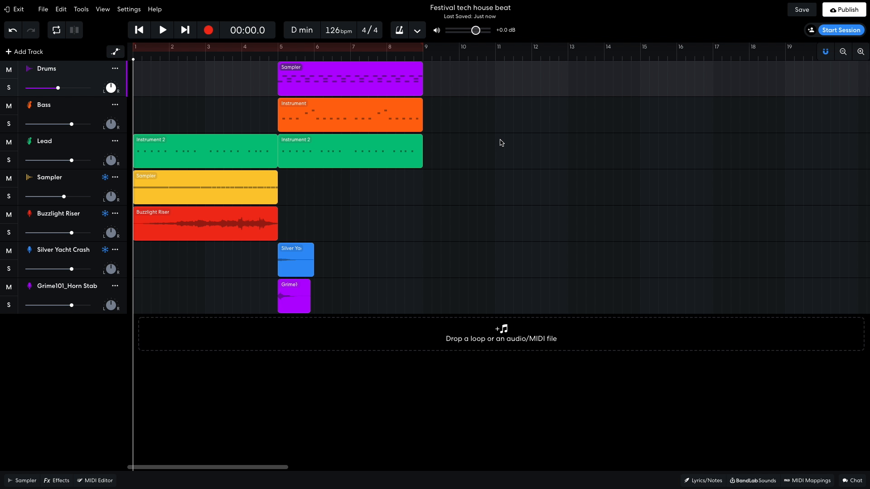
# Duplicate the drop's four-bar Drums, Bass and Lead regions to bar 9.
pyautogui.moveTo(489, 155); pyautogui.dragTo(467, 79)
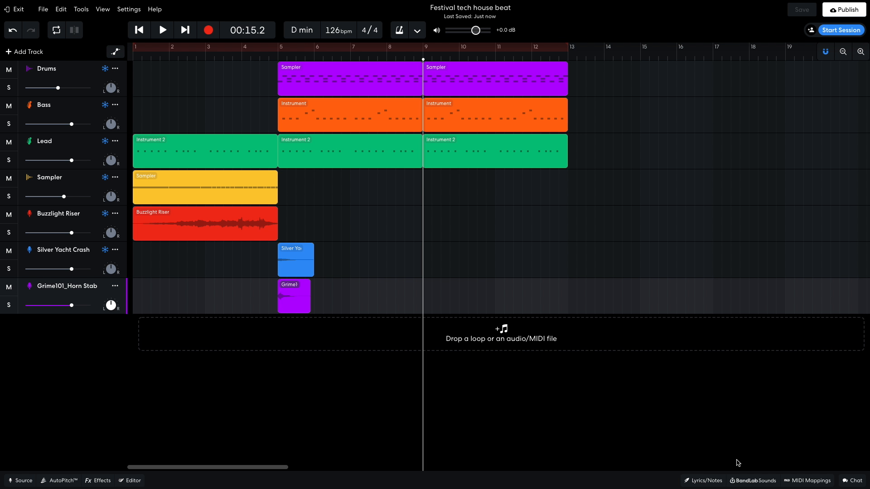
# Search the sound packs for "FX", open Warehouse Techno: Synth and FX and filter its samples to Fx.
pyautogui.click(752, 481)
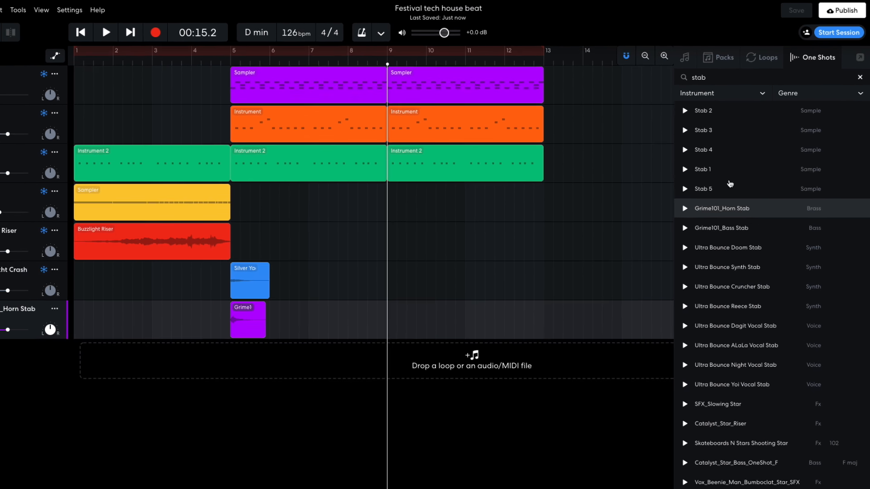
pyautogui.click(726, 60)
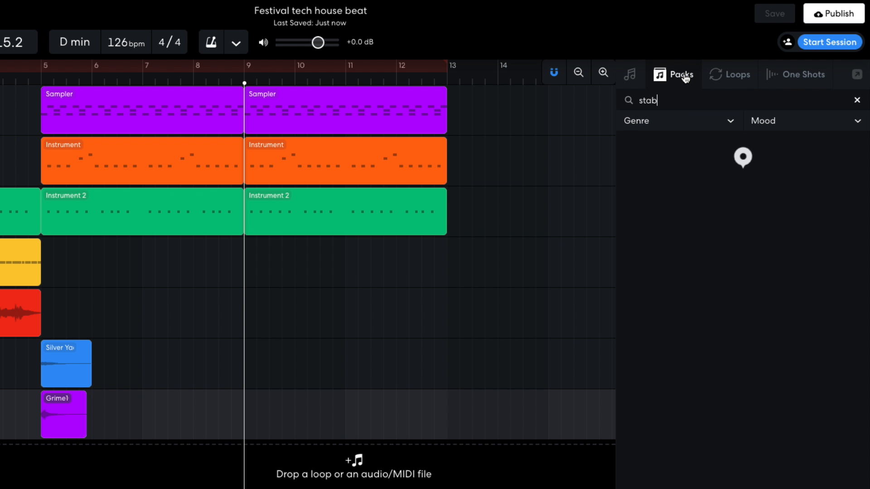
pyautogui.doubleClick(692, 101)
pyautogui.write('FX')
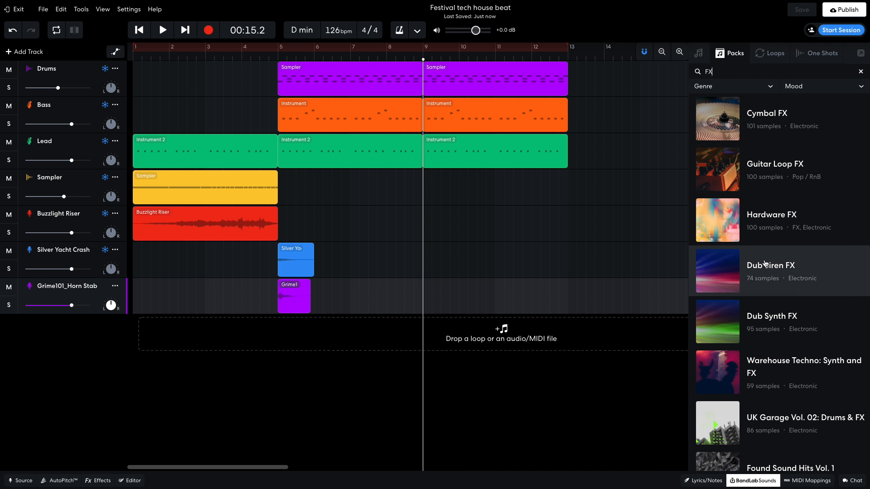
pyautogui.click(769, 364)
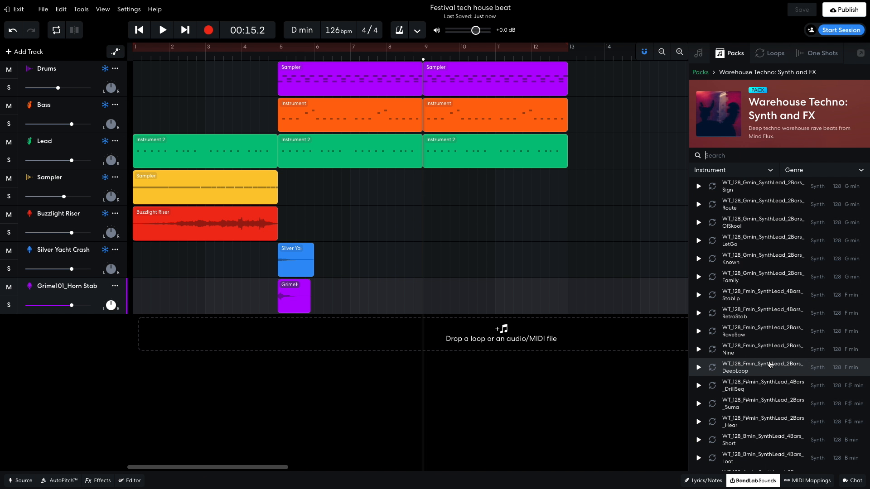
pyautogui.click(750, 174)
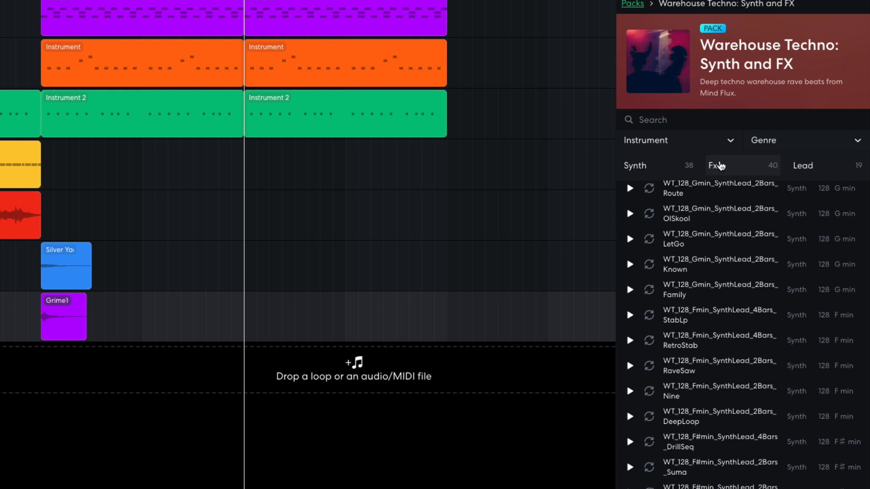
pyautogui.click(760, 187)
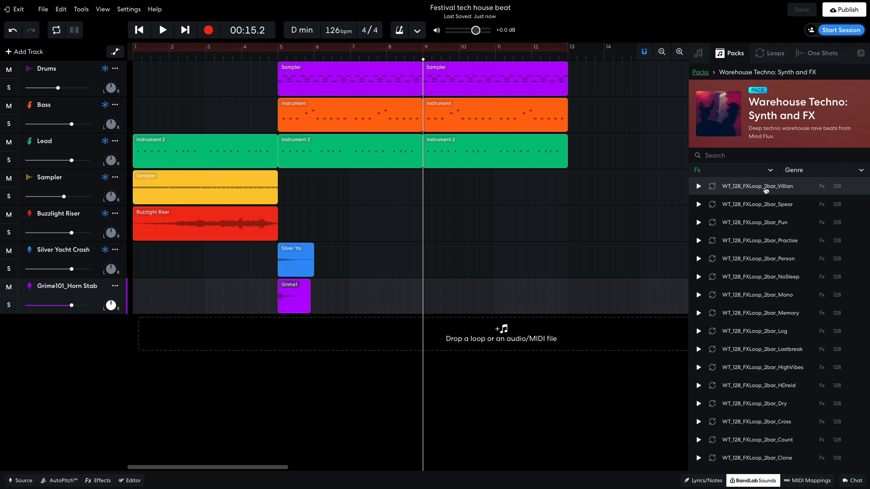
# Place WT_128_FXLoop_2bar_Pun twice on a new track from bar 9 and lower that track's volume during playback.
pyautogui.moveTo(761, 230); pyautogui.dragTo(517, 331)
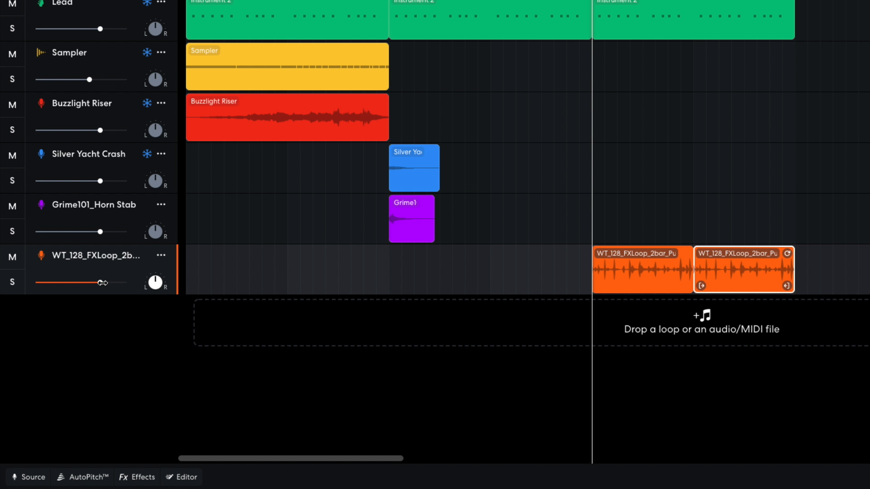
pyautogui.moveTo(71, 341); pyautogui.dragTo(65, 342)
pyautogui.moveTo(92, 284); pyautogui.dragTo(86, 284)
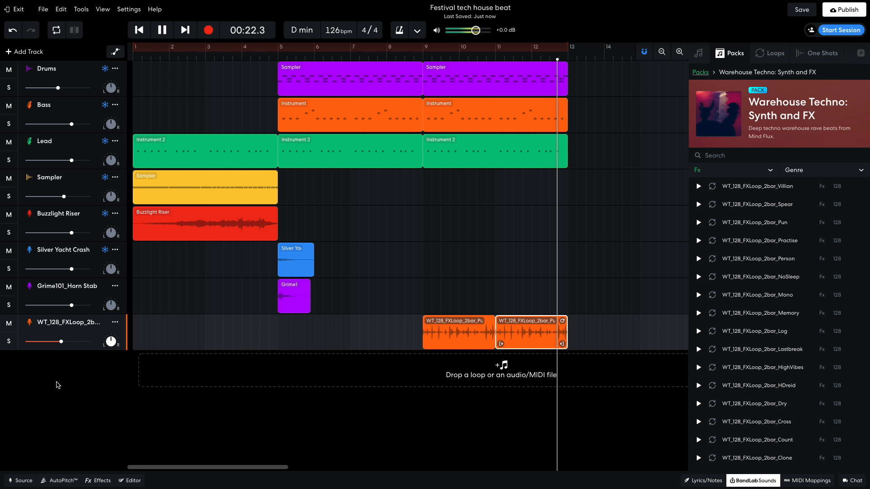
pyautogui.press('space')
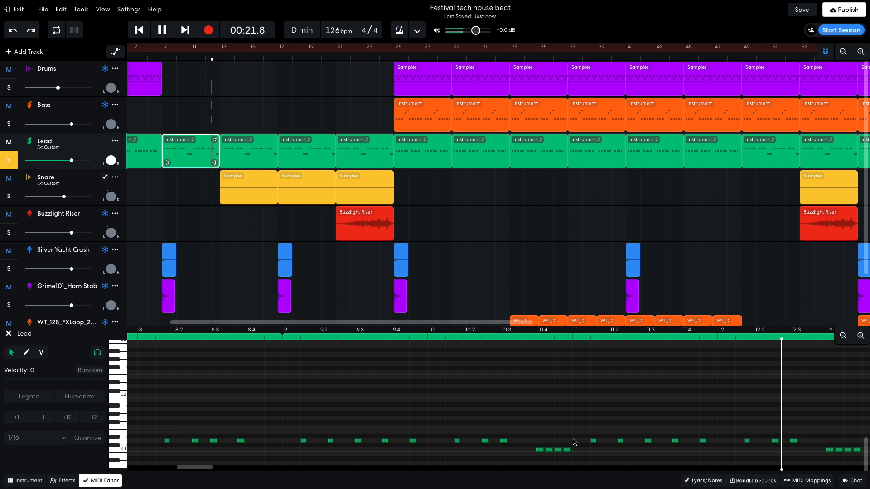
# Play the soloed Lead and Snare parts, and the full arrangement from bar 9.
pyautogui.press('space')
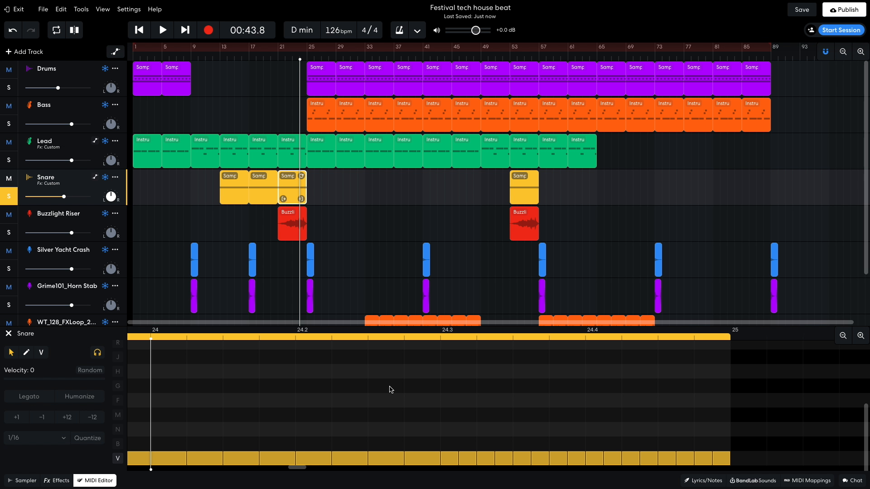
pyautogui.press('space')
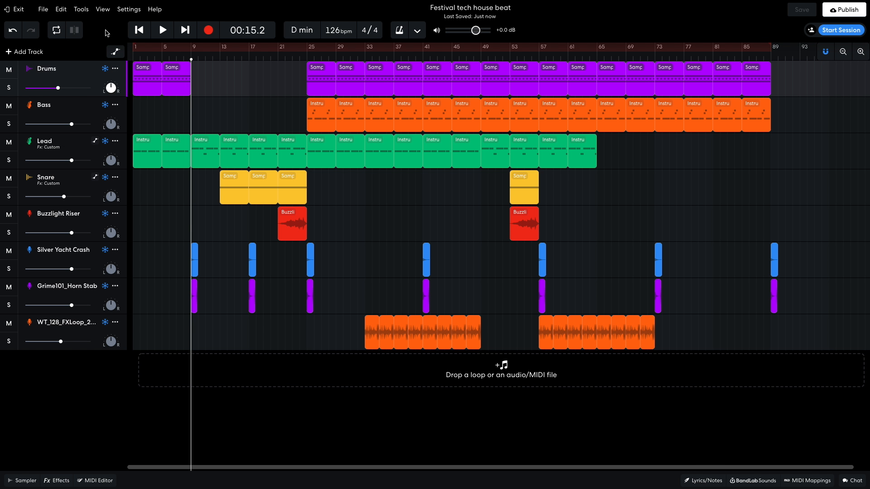
pyautogui.press('space')
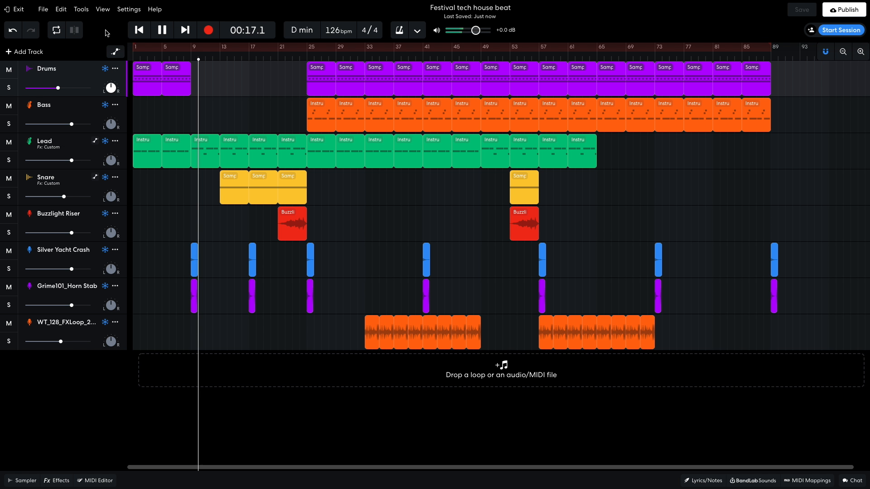